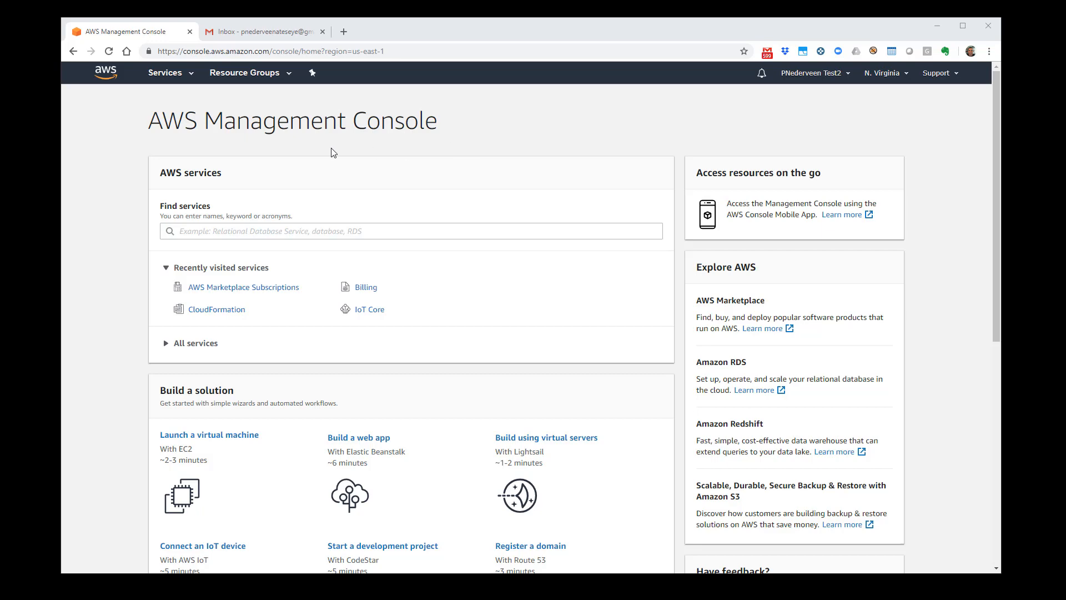
Go to aws.amazon.com/marketplace and search for Eseye to find AnyNet Secure Cellular Connectivity
click(264, 32)
click(167, 31)
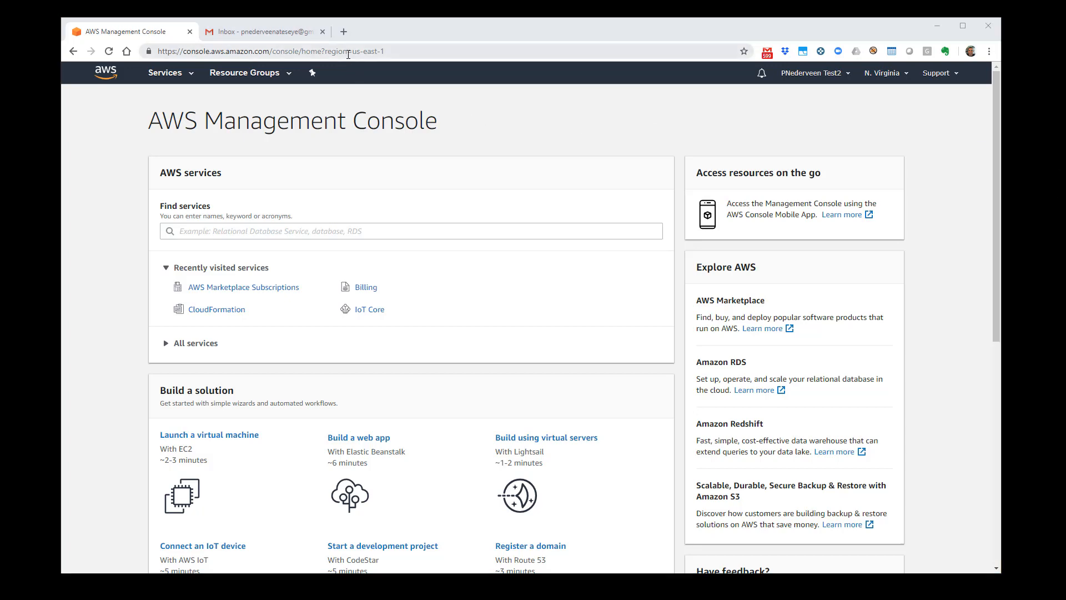
click(349, 52)
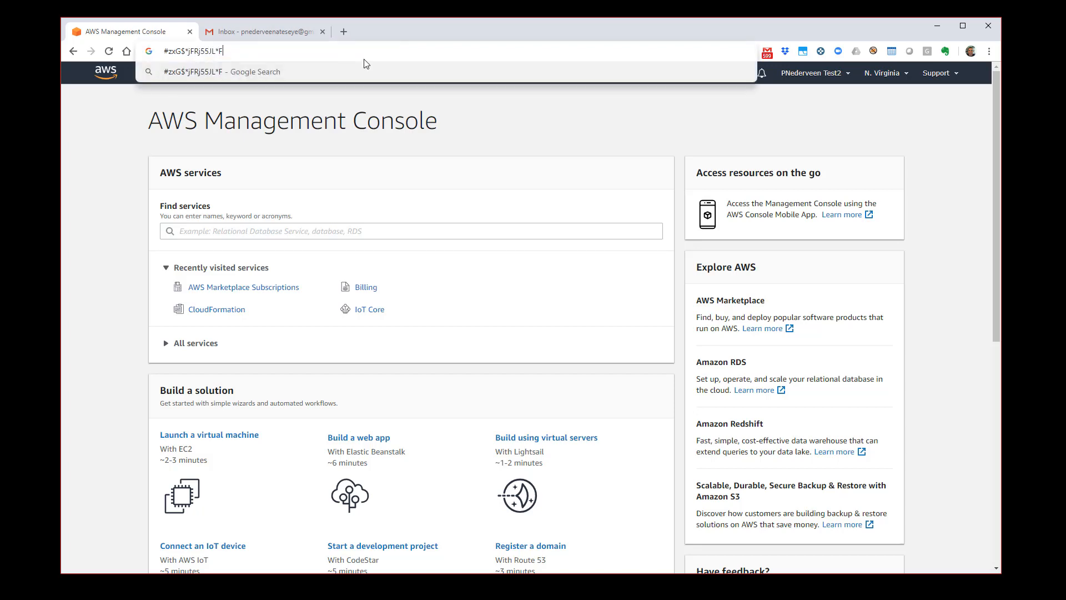
key(alt+Tab)
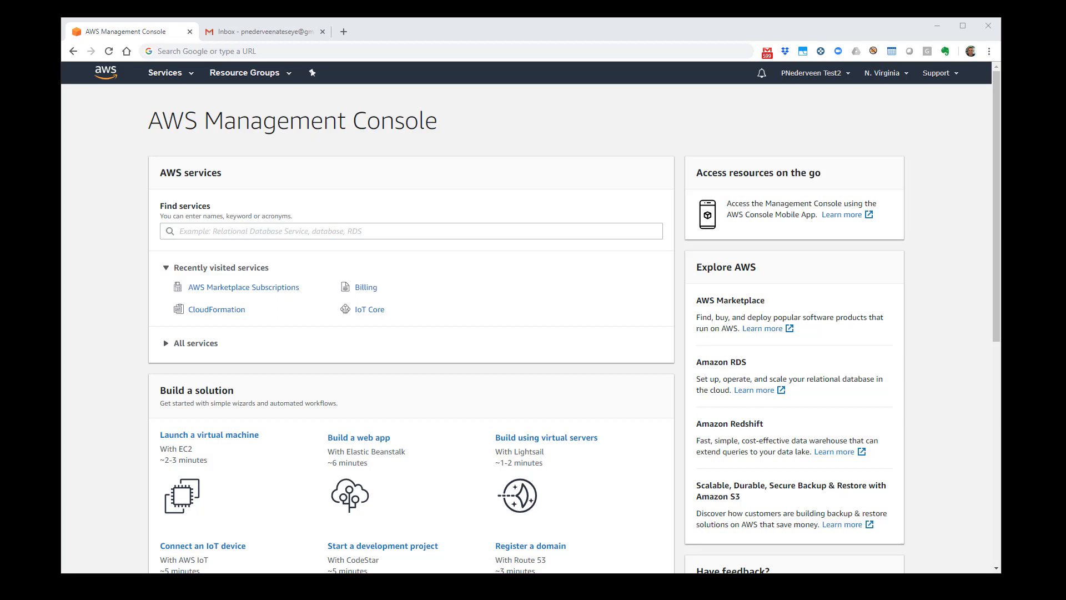
click(361, 51)
text(https://aws.amazon.com/marketplace)
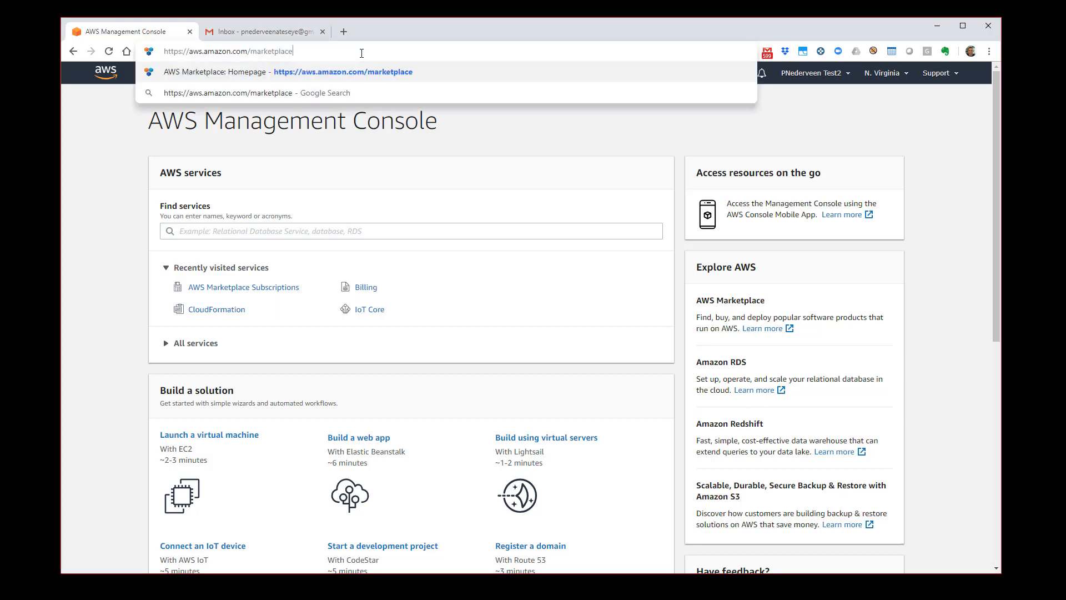
key(Return)
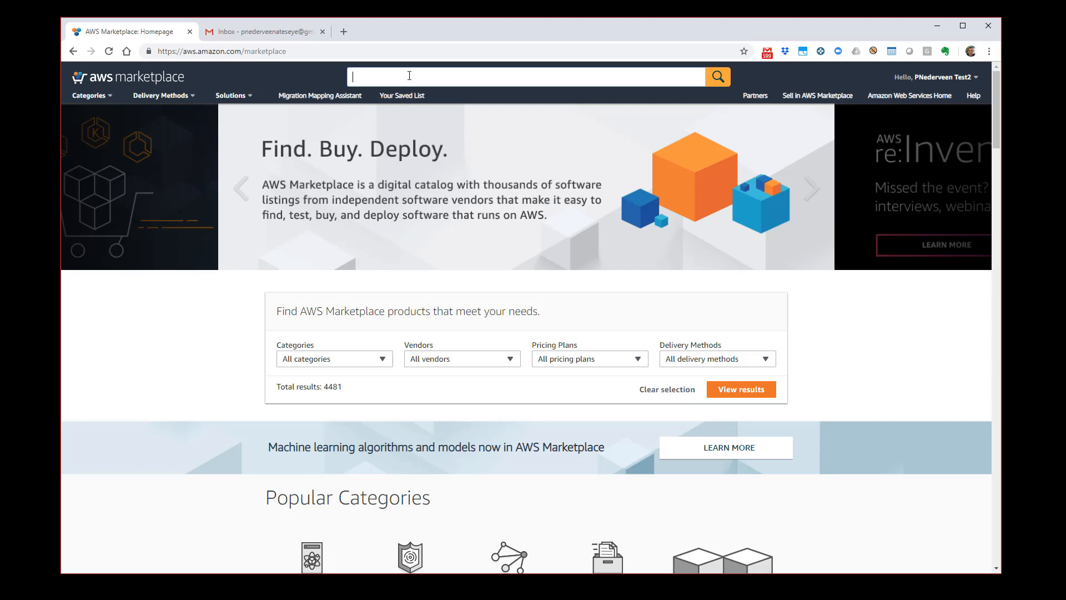
text(Eseye)
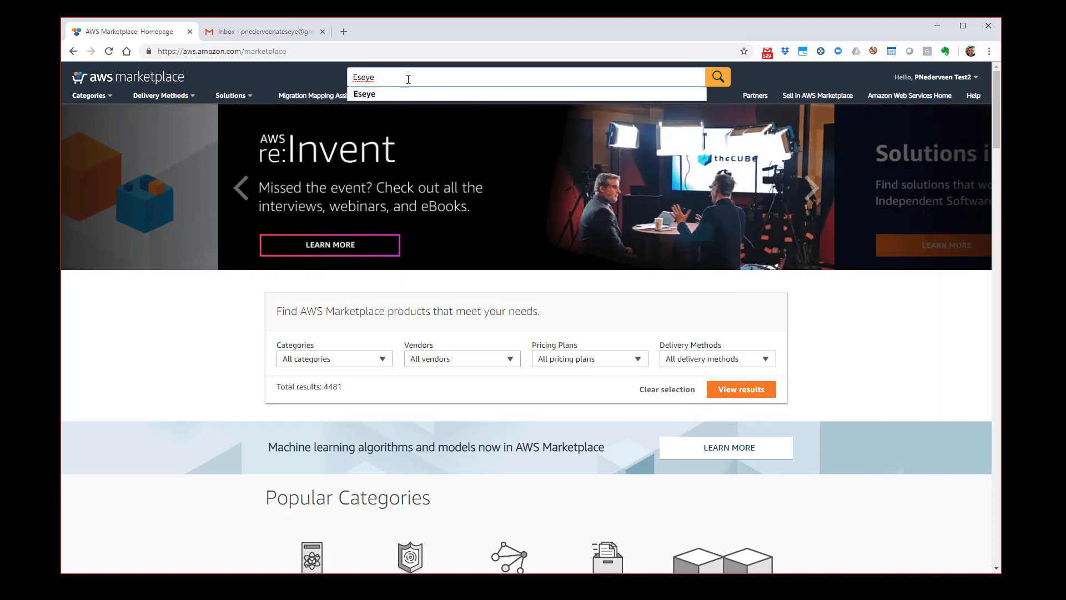
click(381, 95)
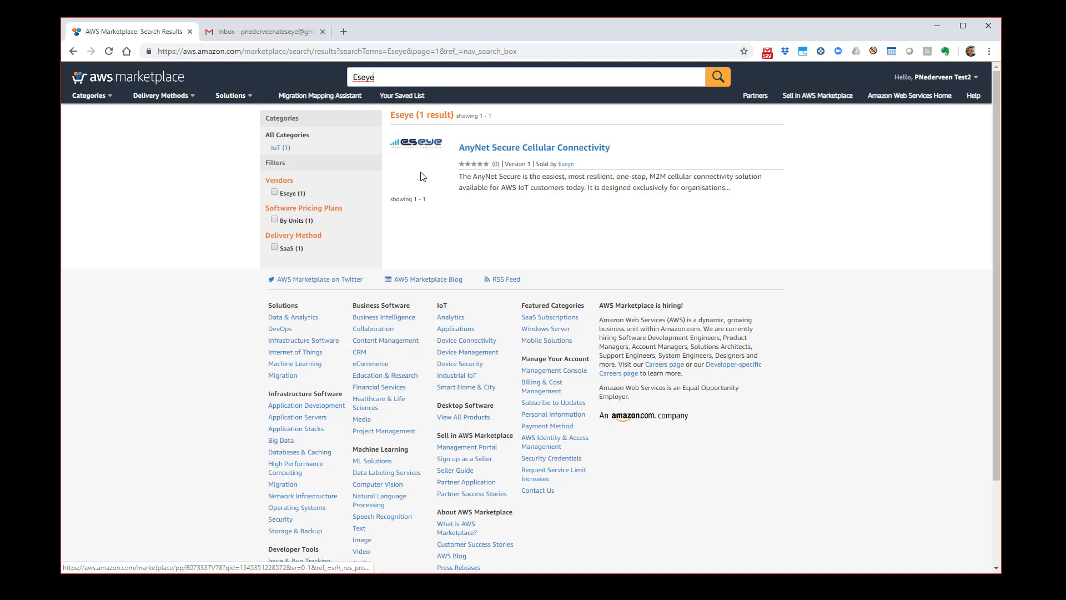
Open the AnyNet Secure Cellular Connectivity listing and review its overview, pricing and support details
click(534, 151)
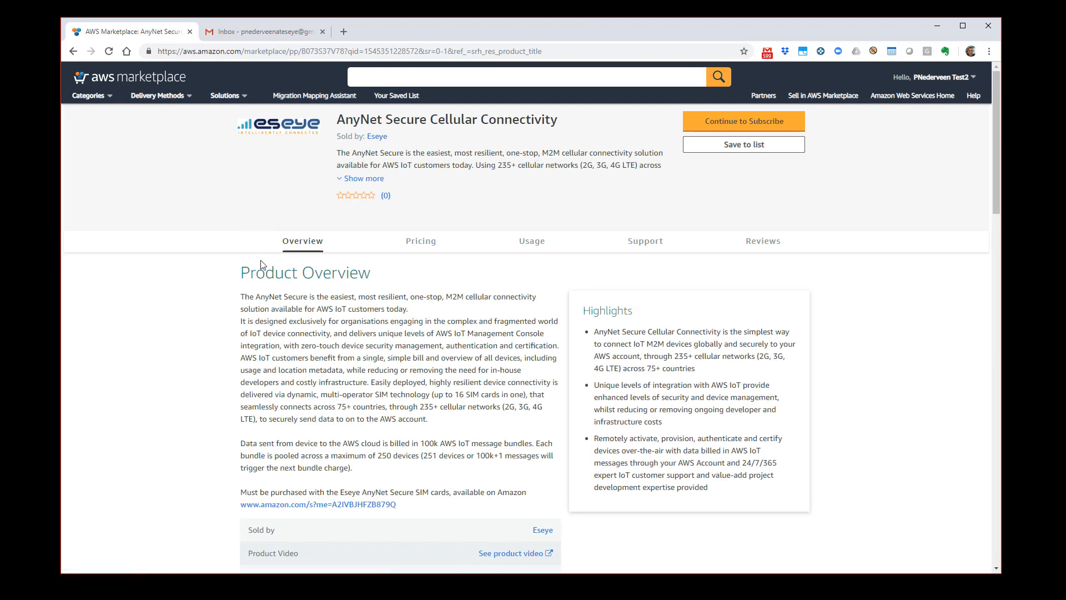
scroll(263, 264, down, 5)
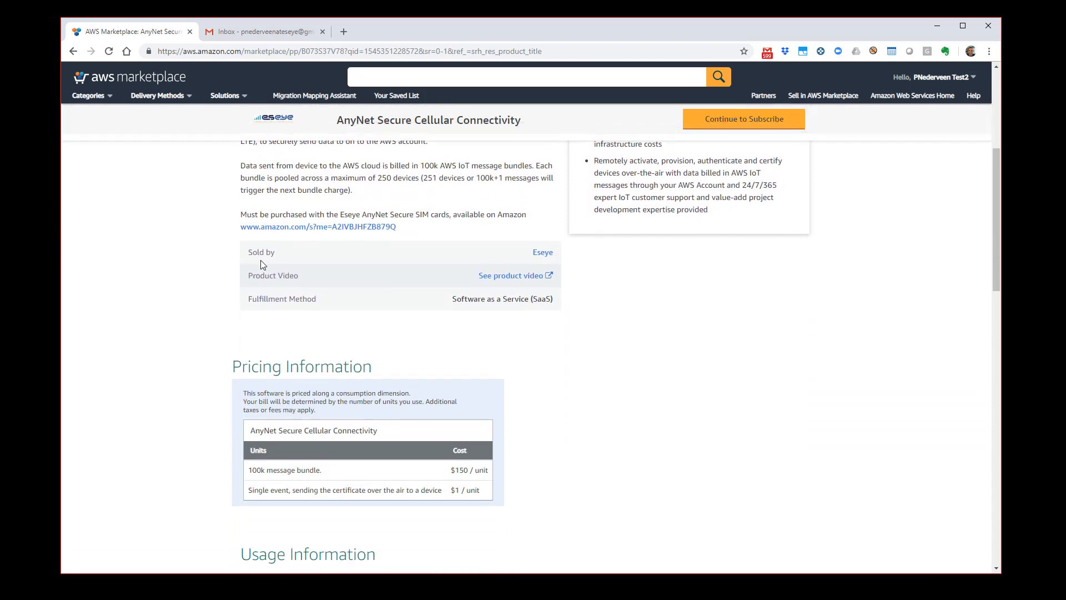
scroll(263, 264, down, 9)
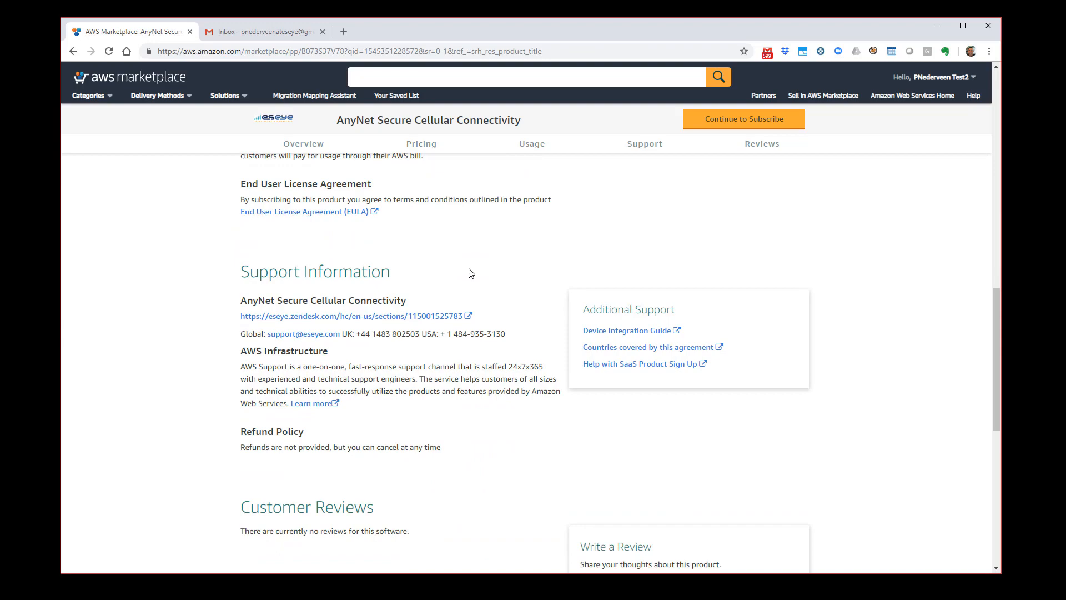
scroll(468, 273, up, 15)
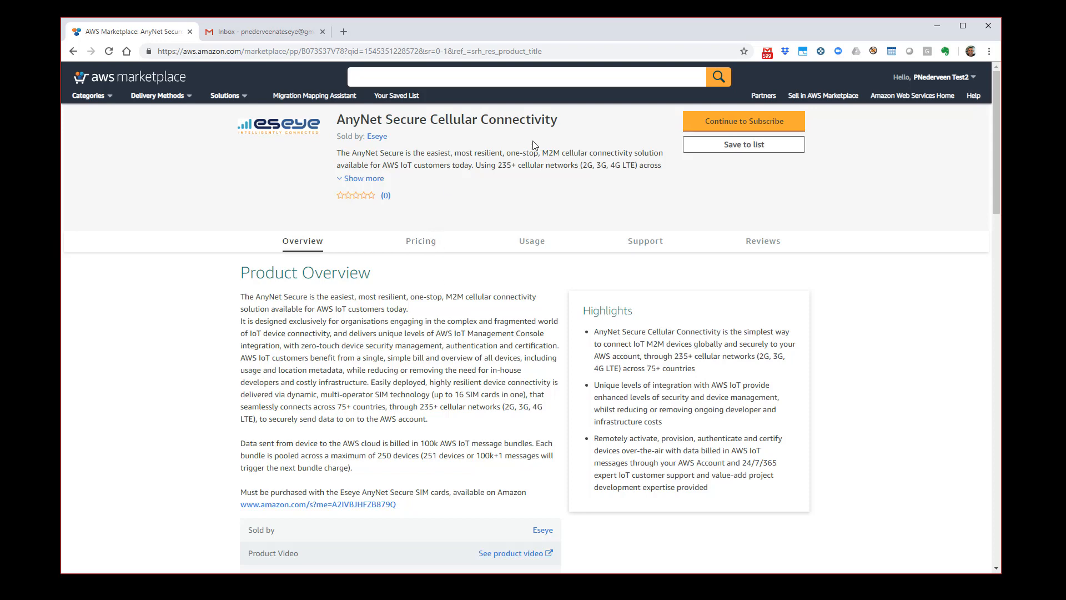
Subscribe to AnyNet Secure Cellular Connectivity and proceed to set up the Eseye account
click(709, 123)
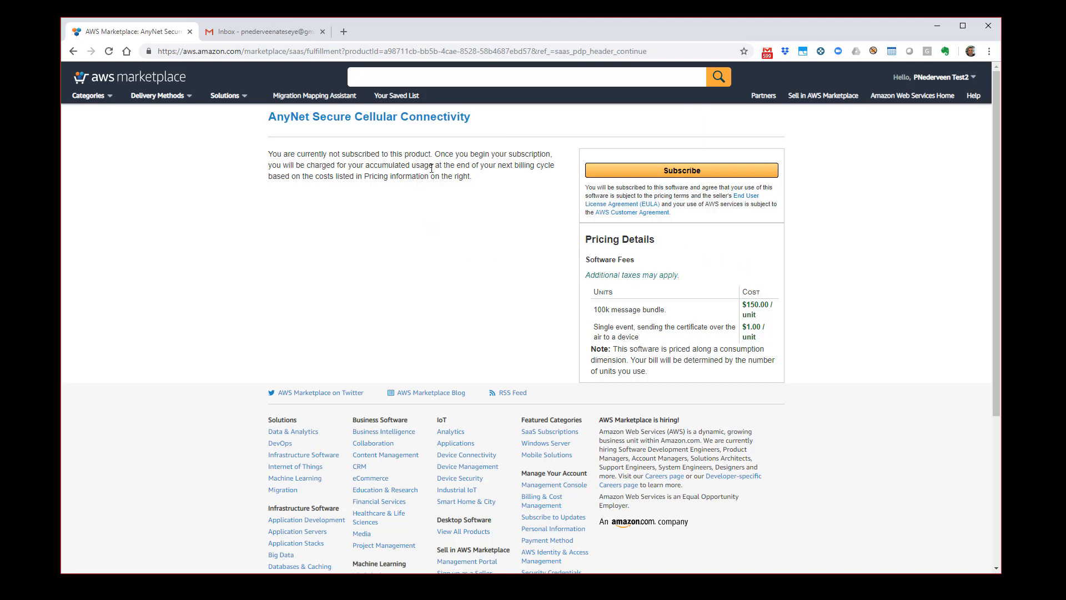
click(668, 174)
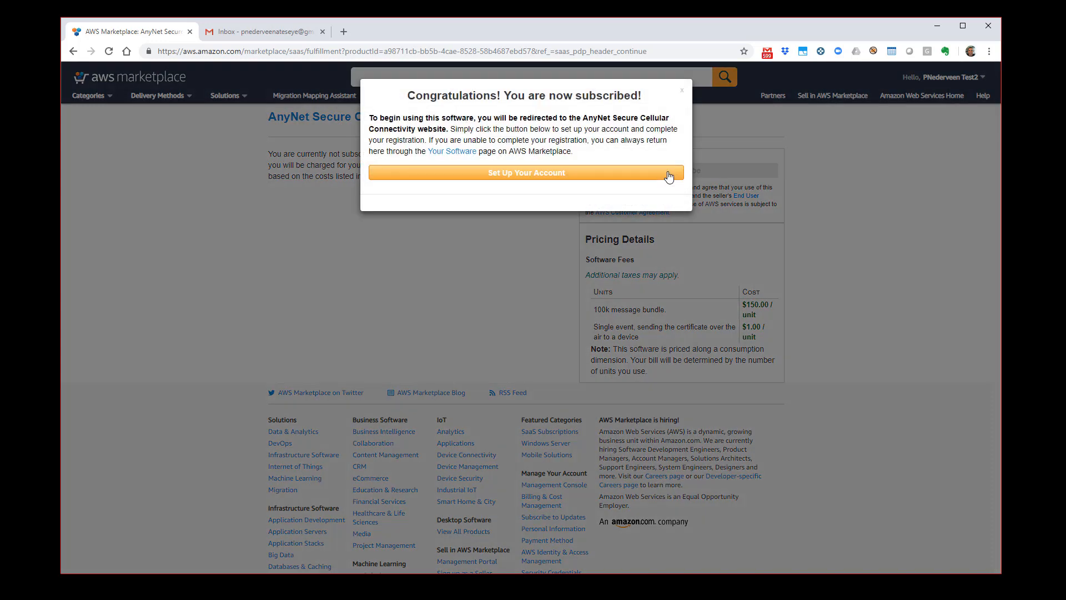
click(522, 177)
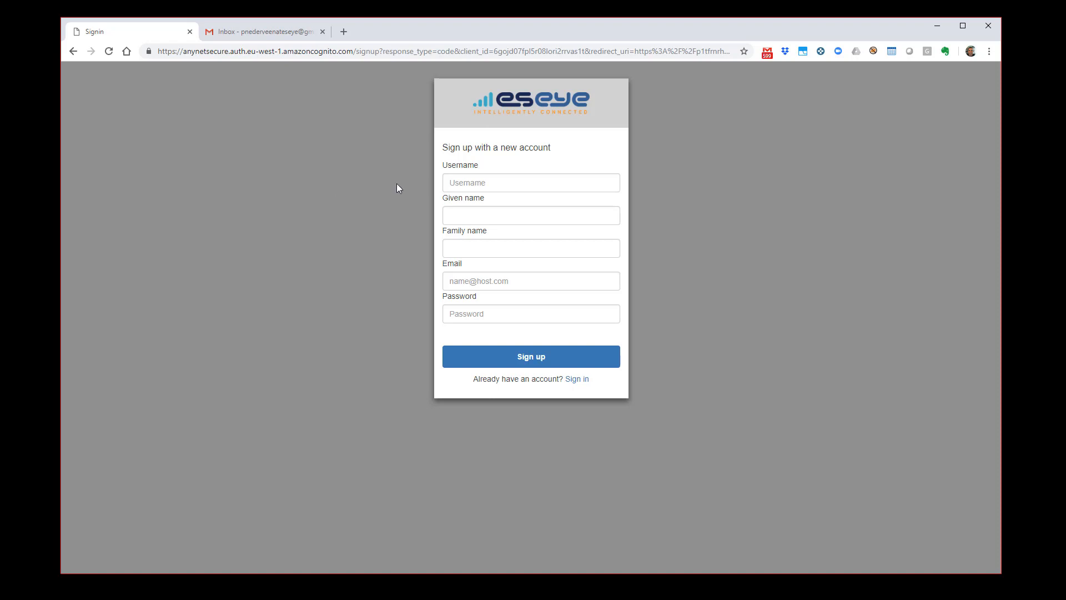
Fill in the username, given name, family name and e-mail address on the Eseye sign-up form
click(488, 184)
click(511, 216)
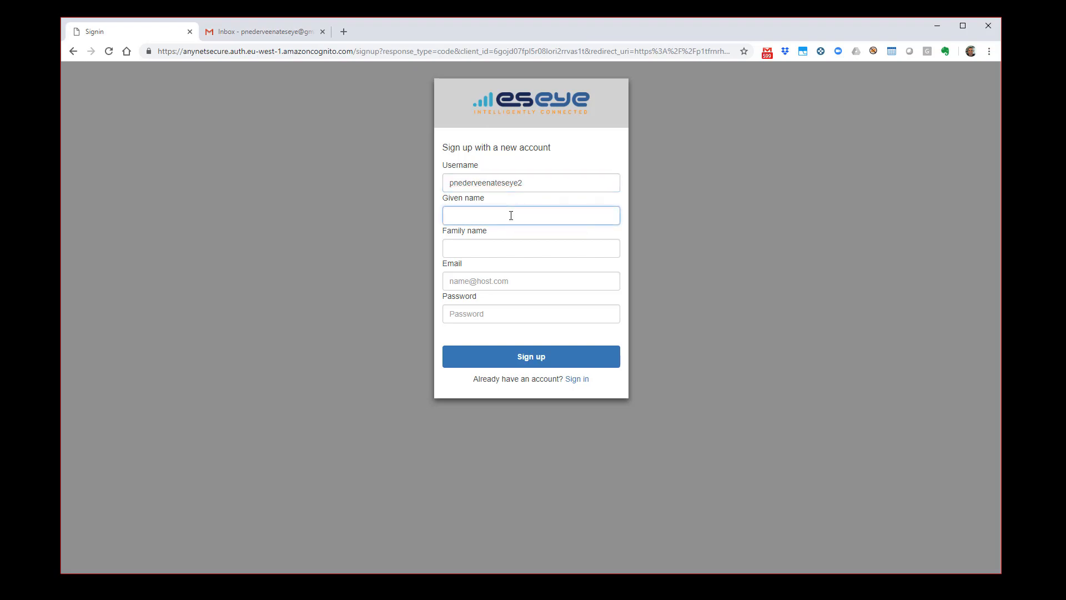
key(Tab)
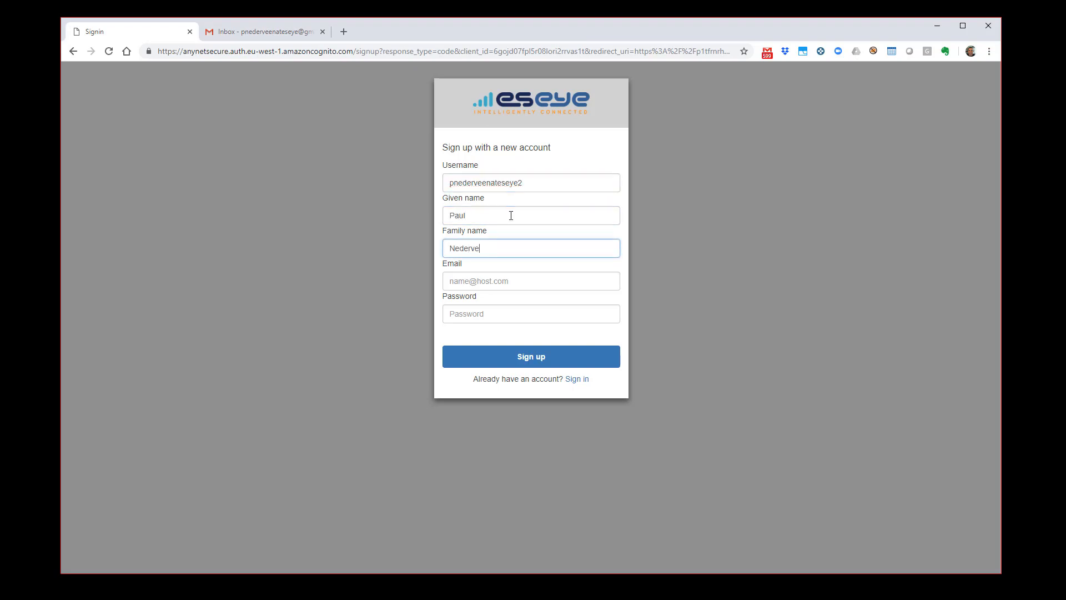
click(531, 285)
key(alt+Tab)
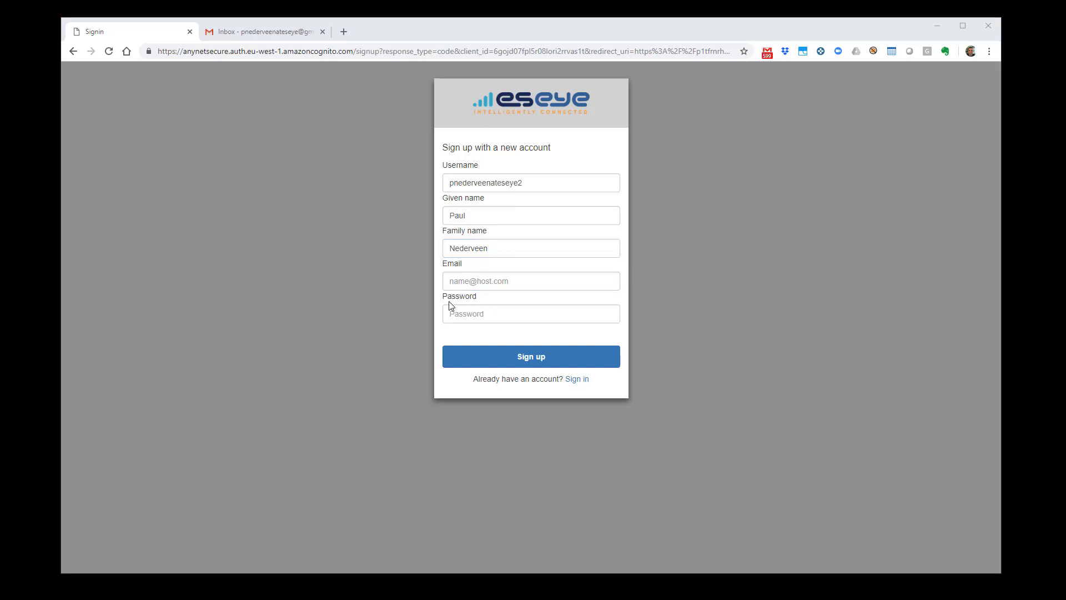
click(471, 281)
key(ctrl+v)
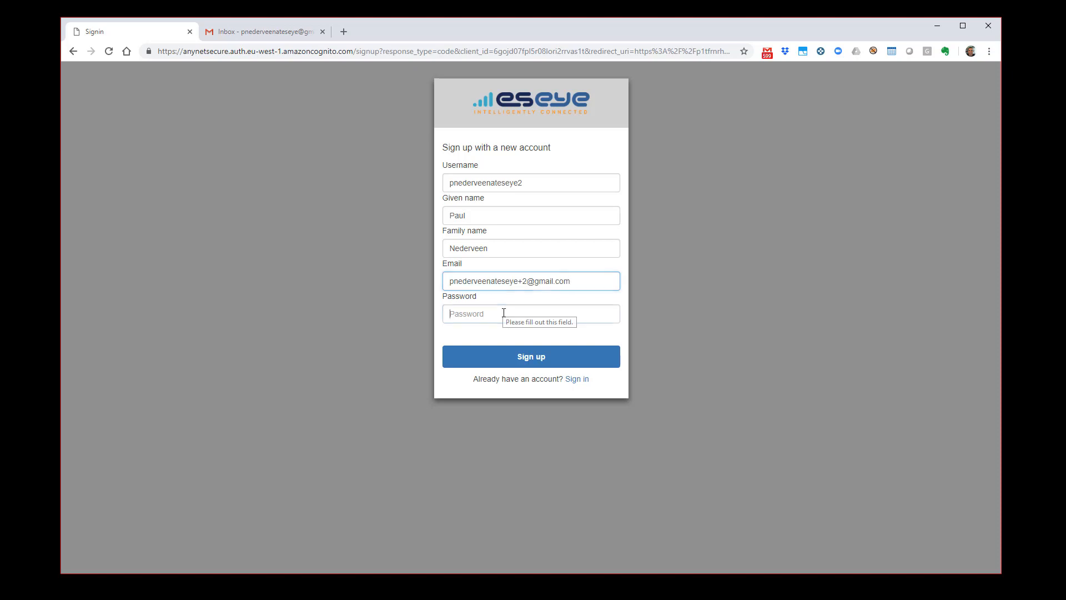
Enter the account password, submit the sign-up, and dismiss Chrome's save-password prompt
click(503, 313)
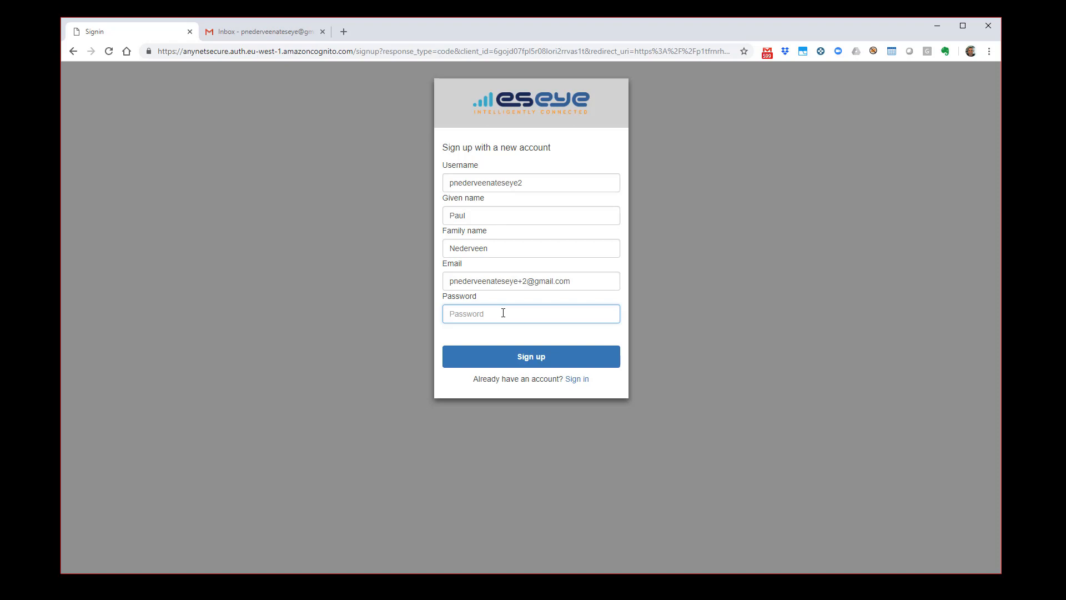
key(alt+Tab)
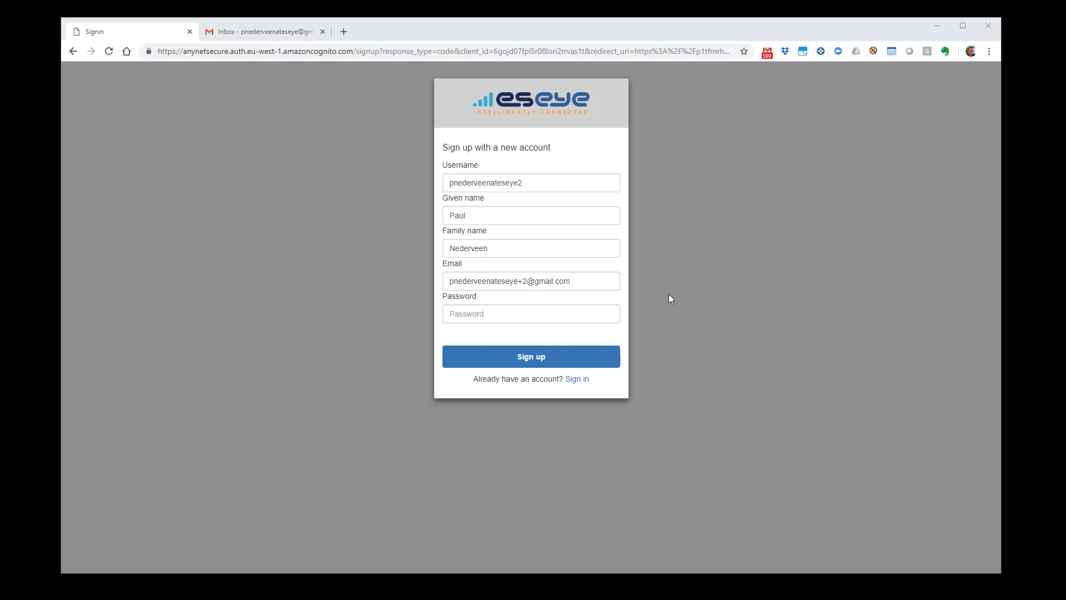
click(508, 311)
key(ctrl+v)
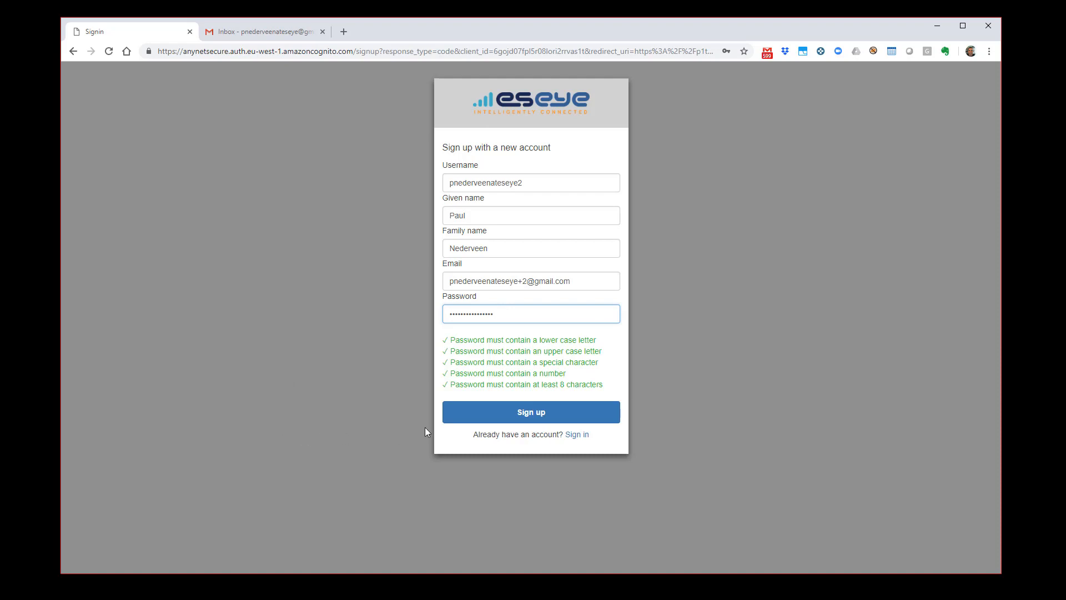
click(527, 414)
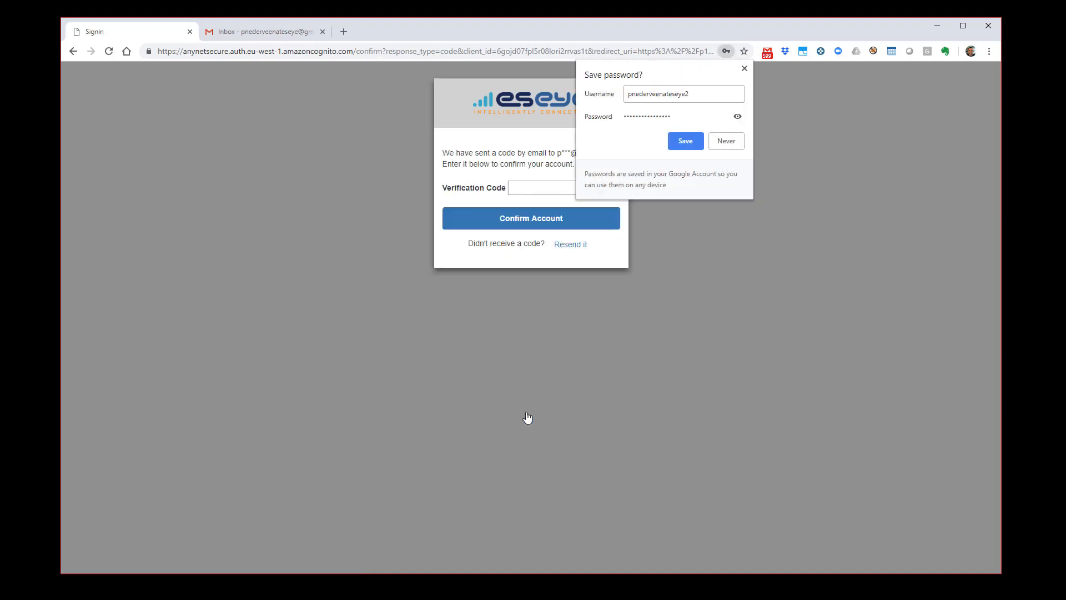
click(745, 71)
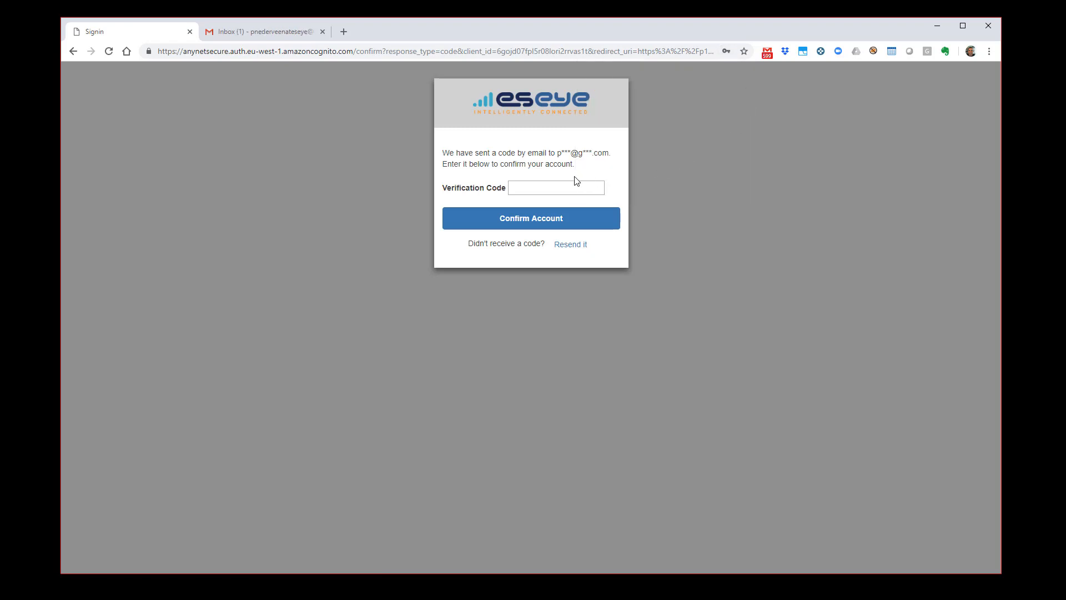
Copy the code from the Eseye verification email in Gmail into the Verification Code field
click(237, 34)
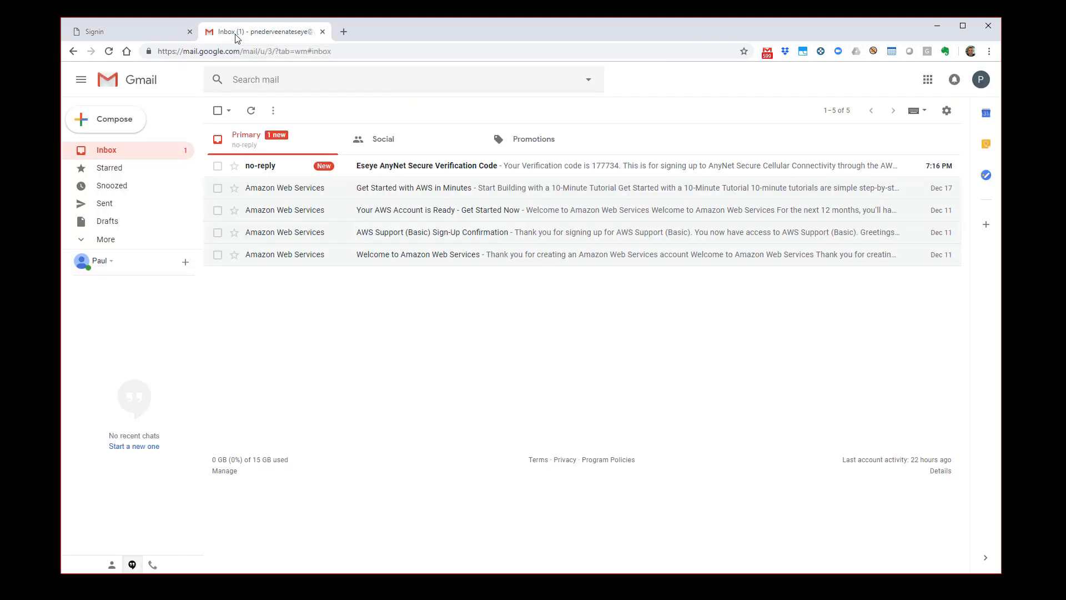
click(373, 167)
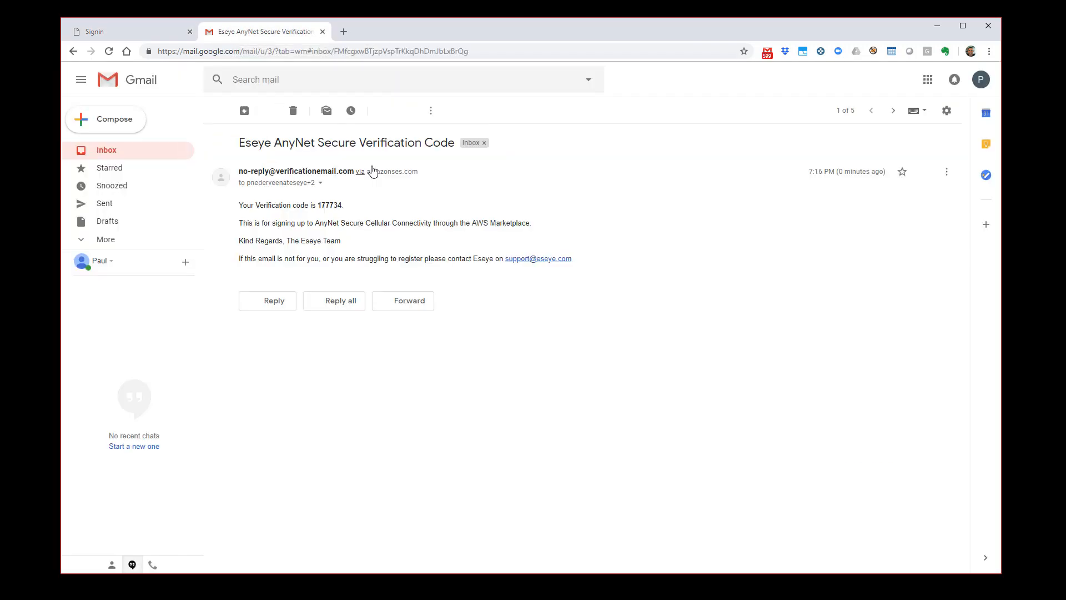
double_click(331, 206)
click(330, 206)
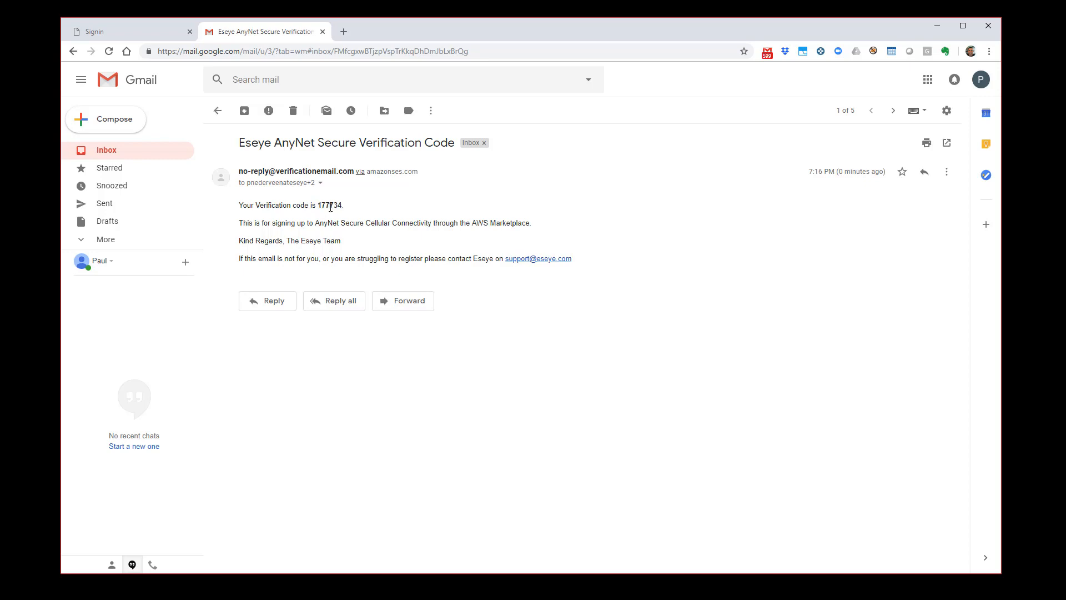
double_click(327, 205)
click(131, 31)
click(526, 189)
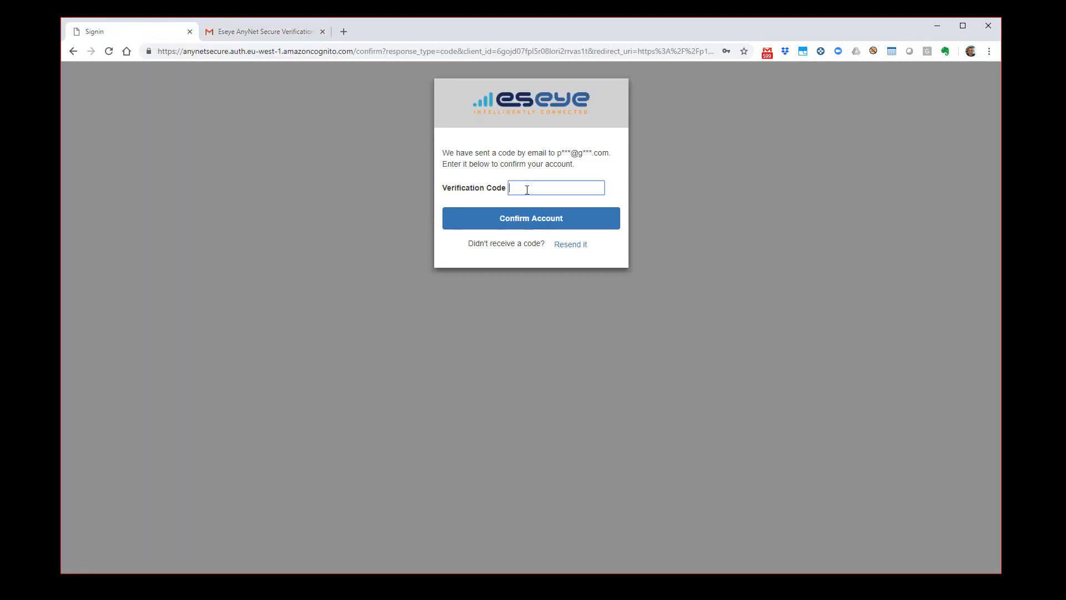
key(ctrl+v)
Confirm the account with the code and try signing in with the e-mail and password
click(536, 222)
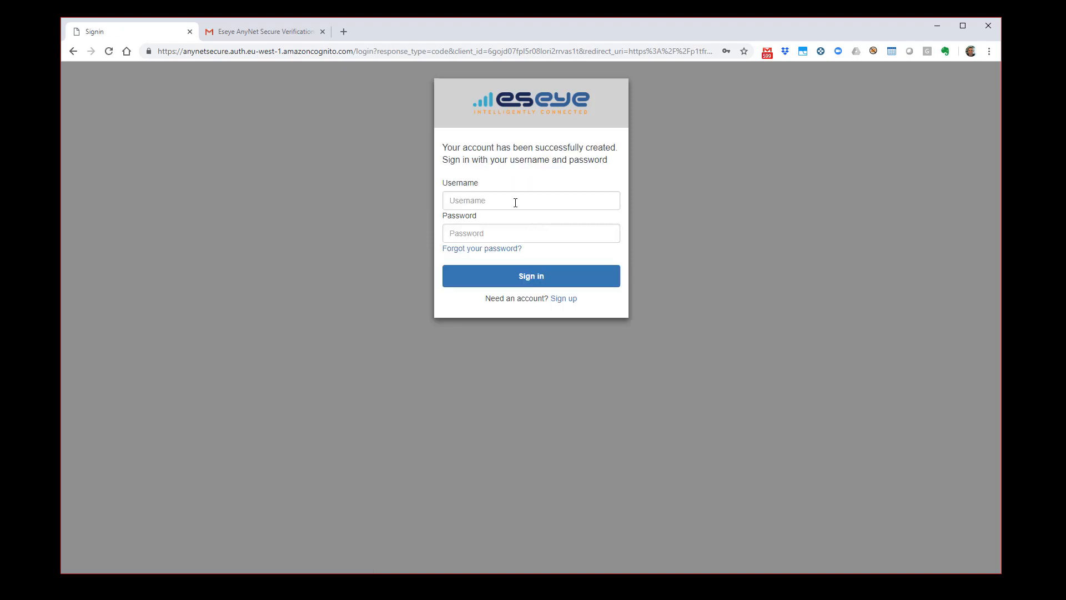
click(516, 202)
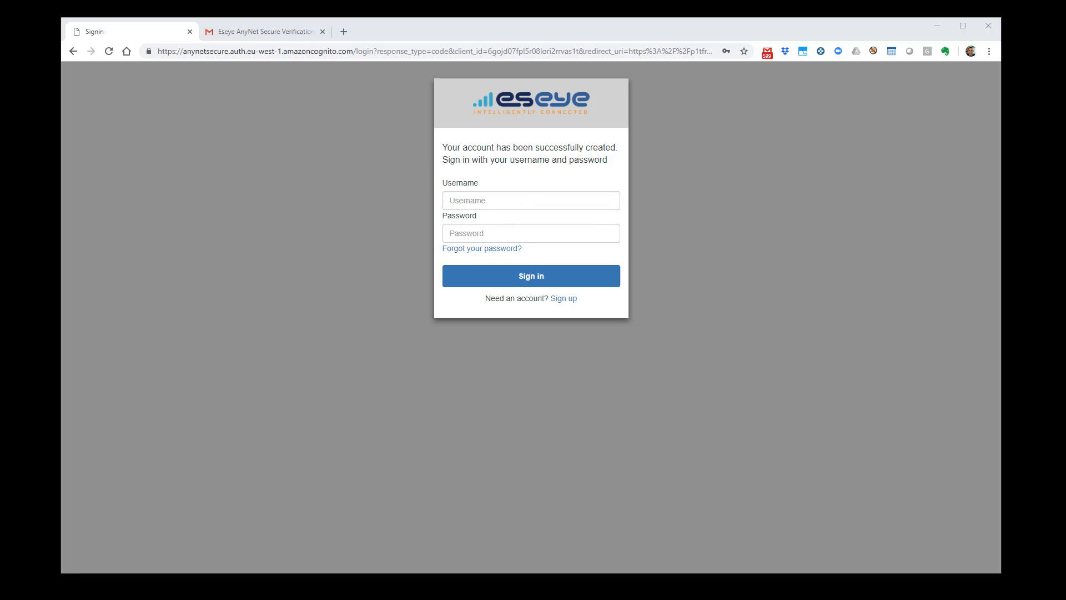
click(526, 198)
key(ctrl+v)
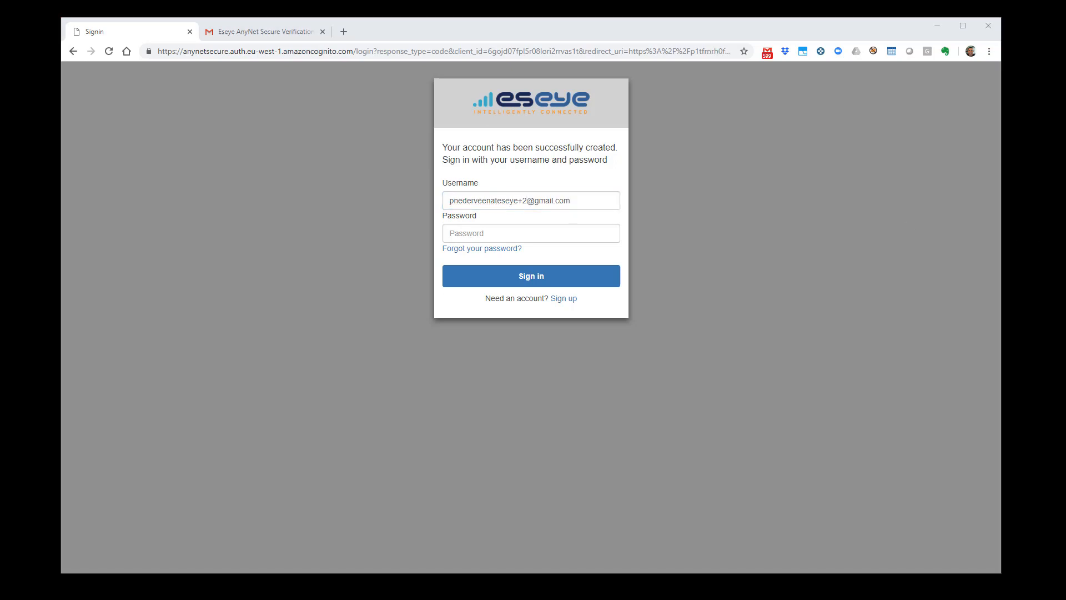
click(505, 233)
key(ctrl+v)
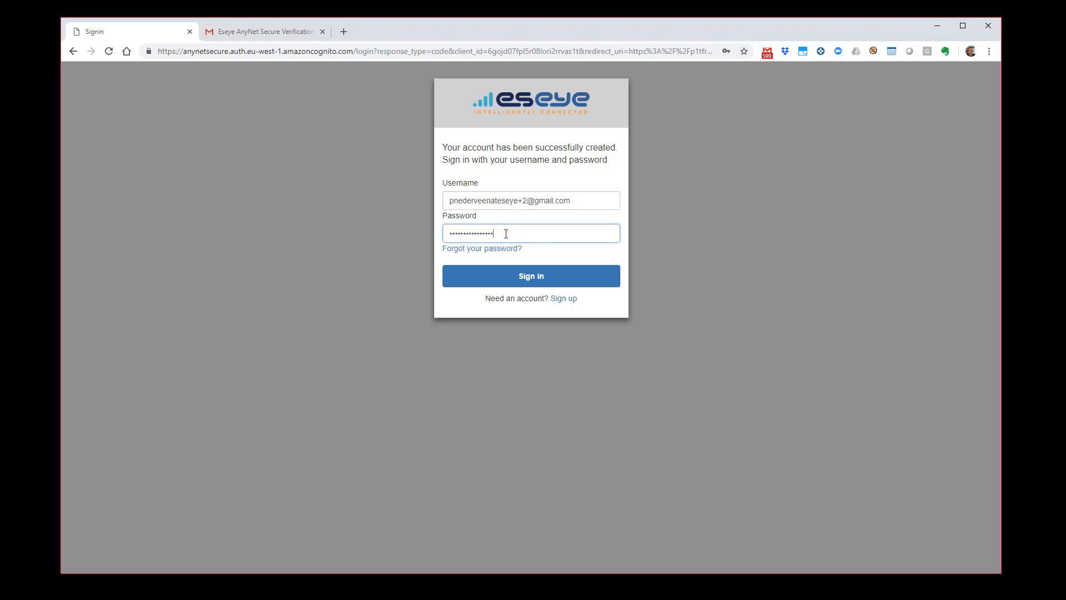
click(528, 279)
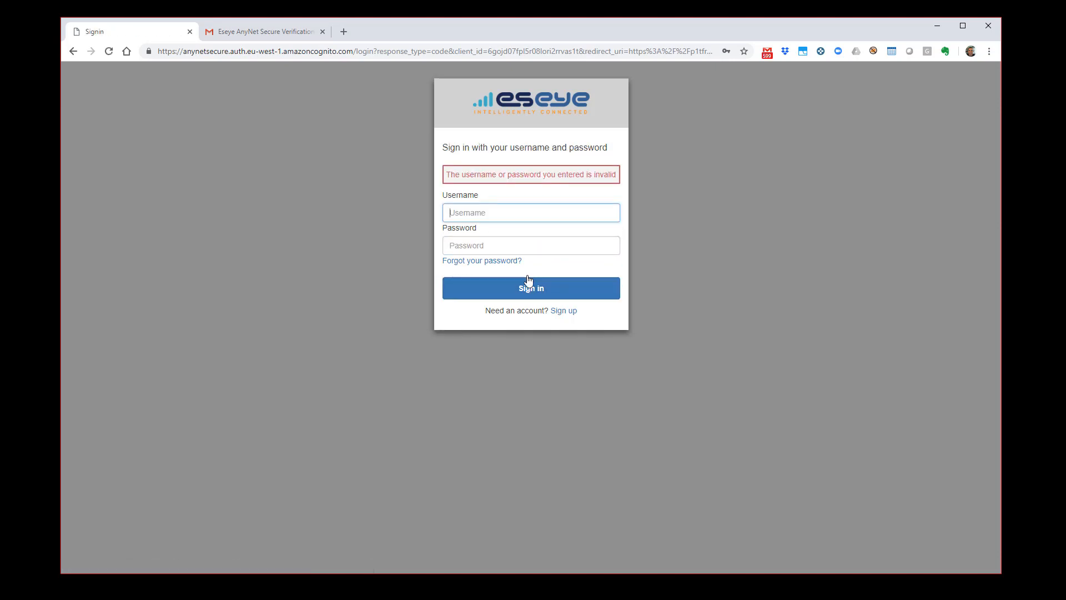
Retry signing in with the plain account username and the password
key(ctrl+v)
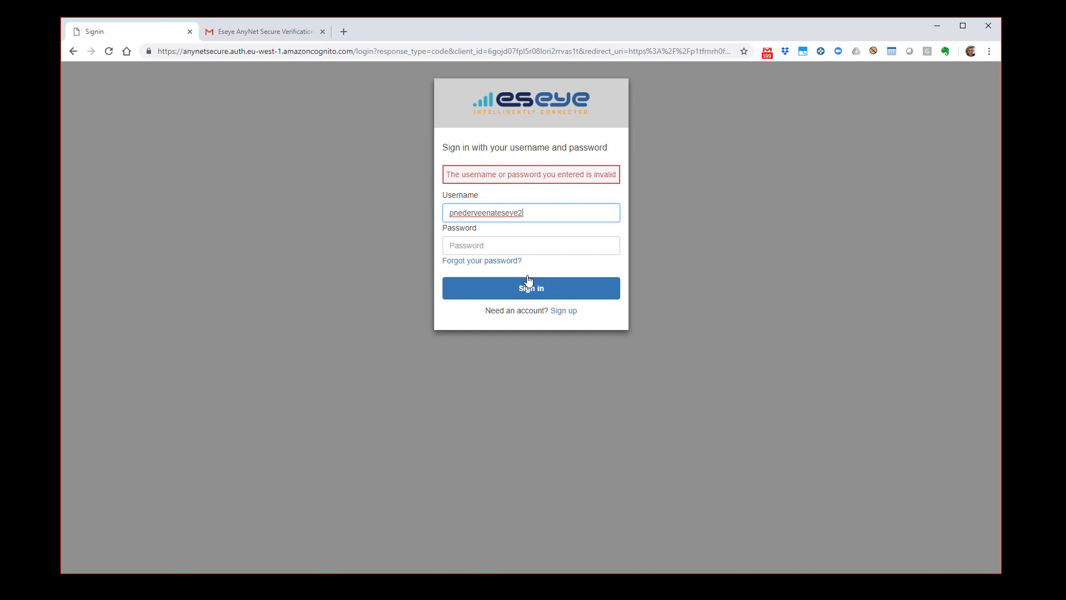
key(alt+Tab)
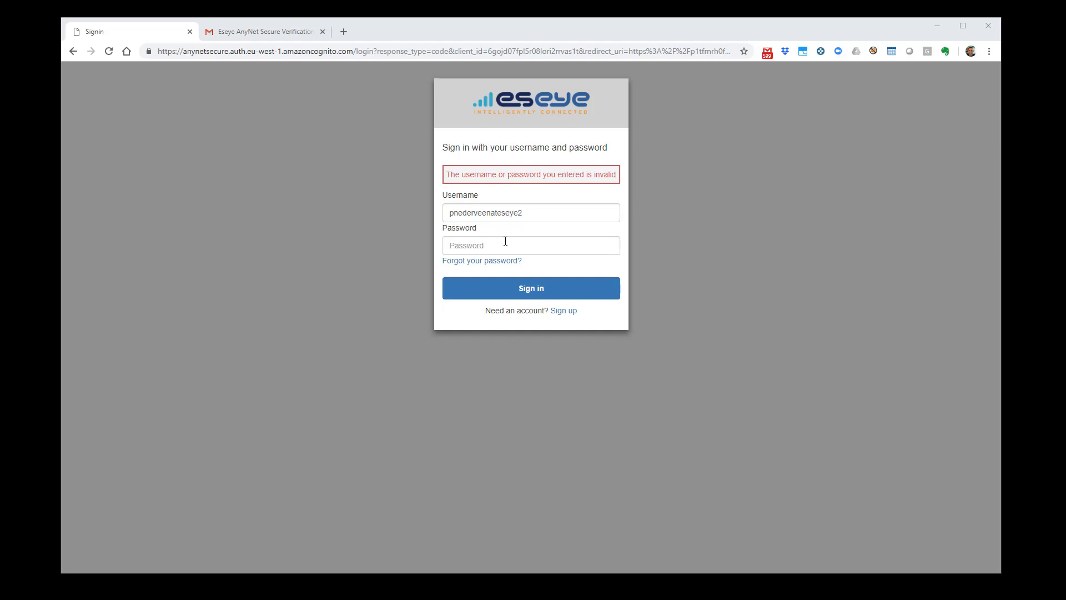
click(478, 245)
key(ctrl+v)
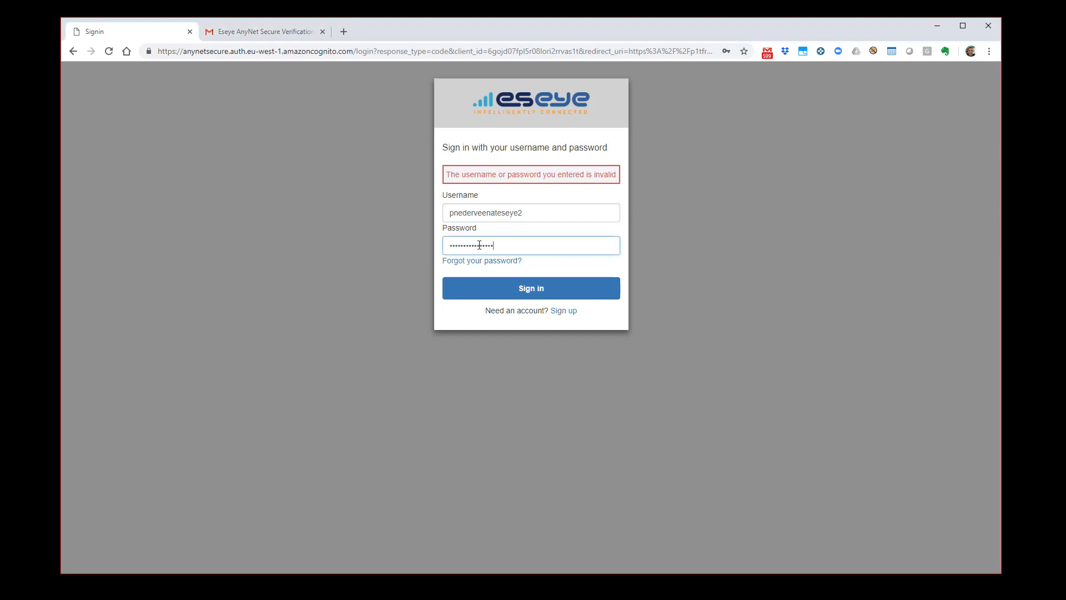
click(523, 292)
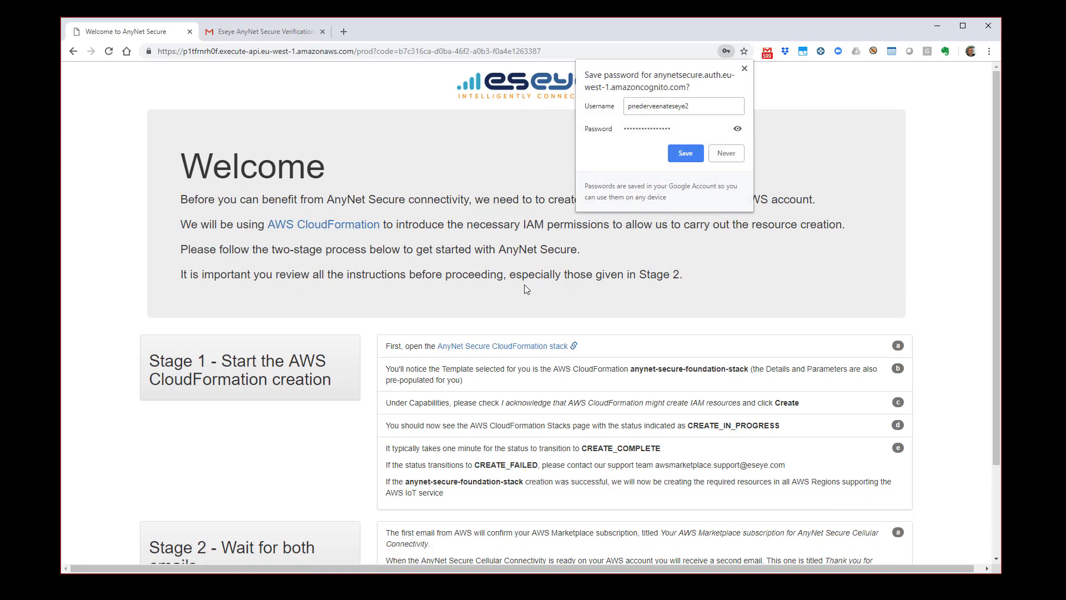
Dismiss the save-password bubble and scroll down to the Stage 1 and Stage 2 instructions
click(744, 68)
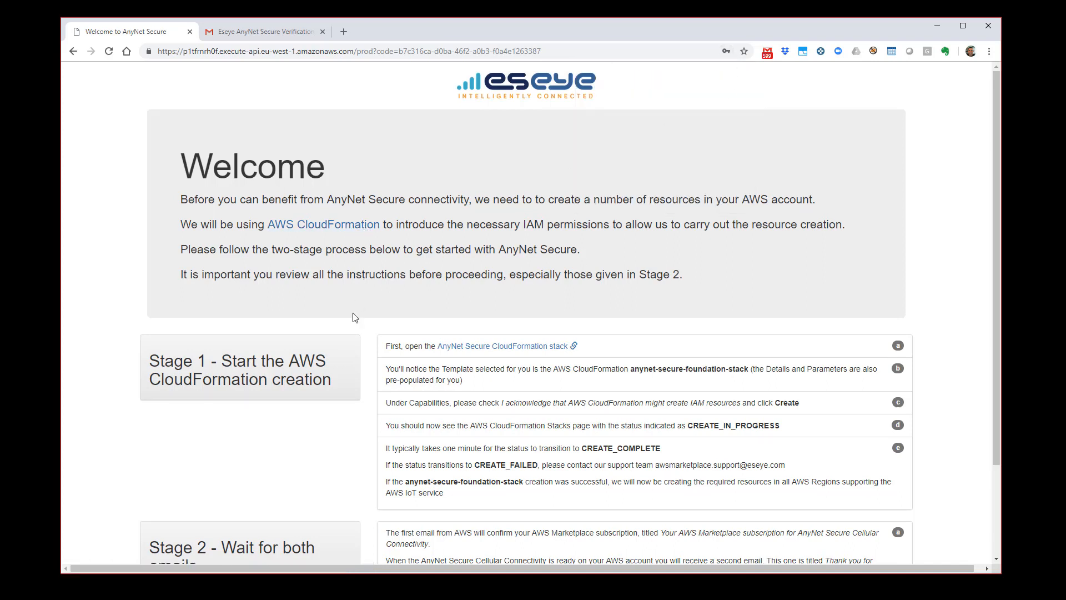
scroll(354, 318, down, 1)
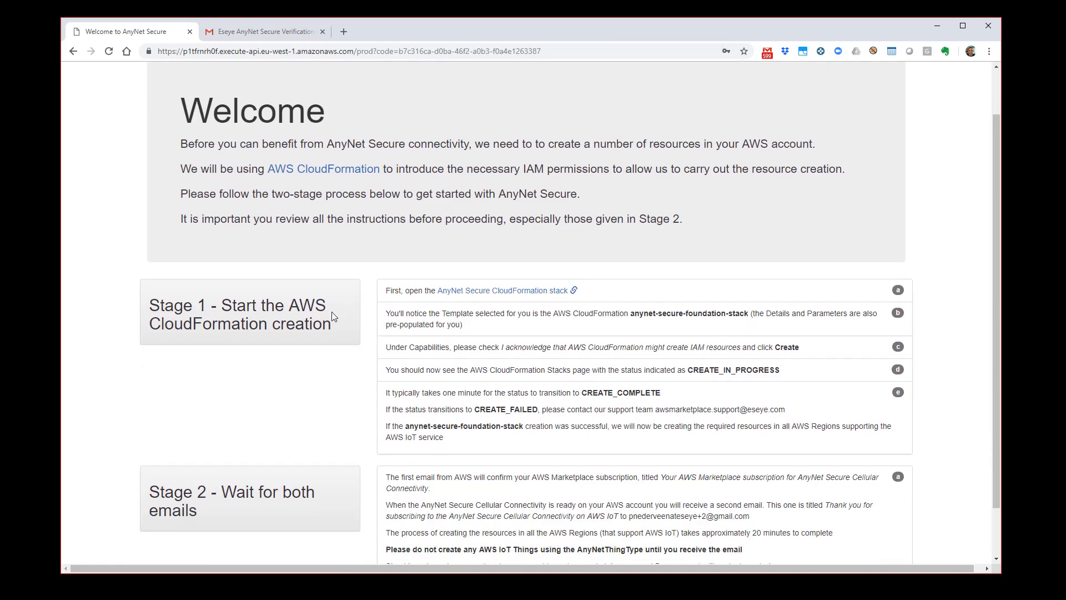
scroll(333, 316, down, 1)
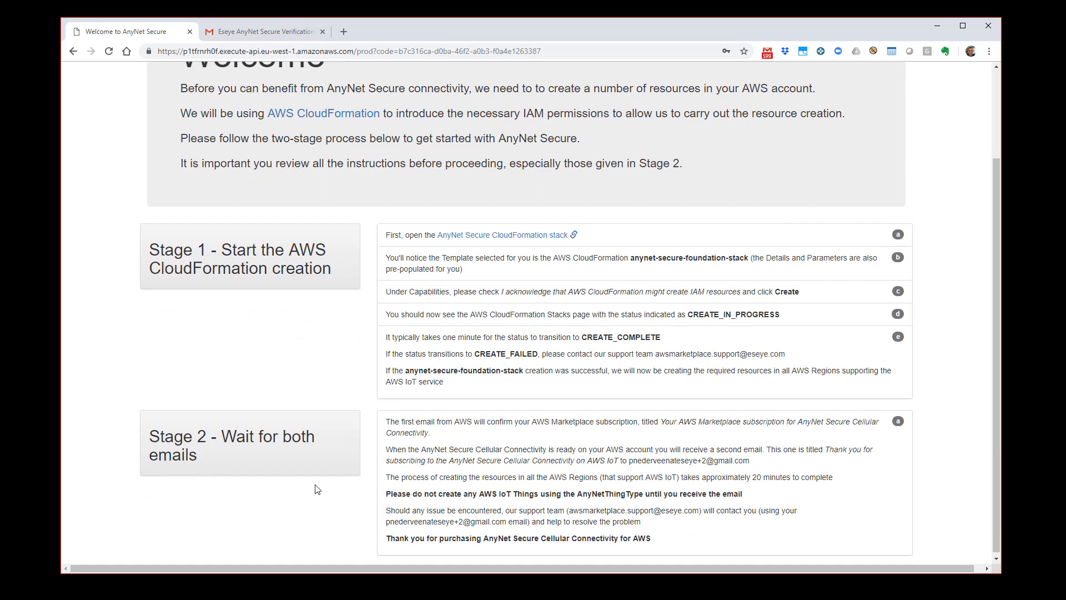
scroll(317, 489, down, 1)
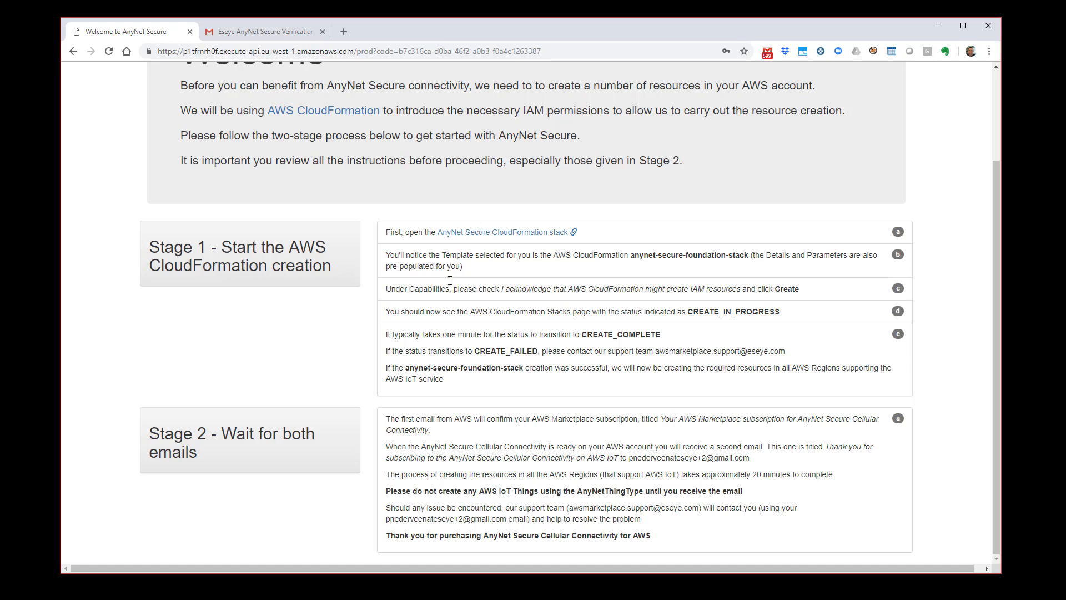
Launch anynet-secure-foundation-stack from the Stage 1 link, acknowledging IAM resource creation
click(493, 234)
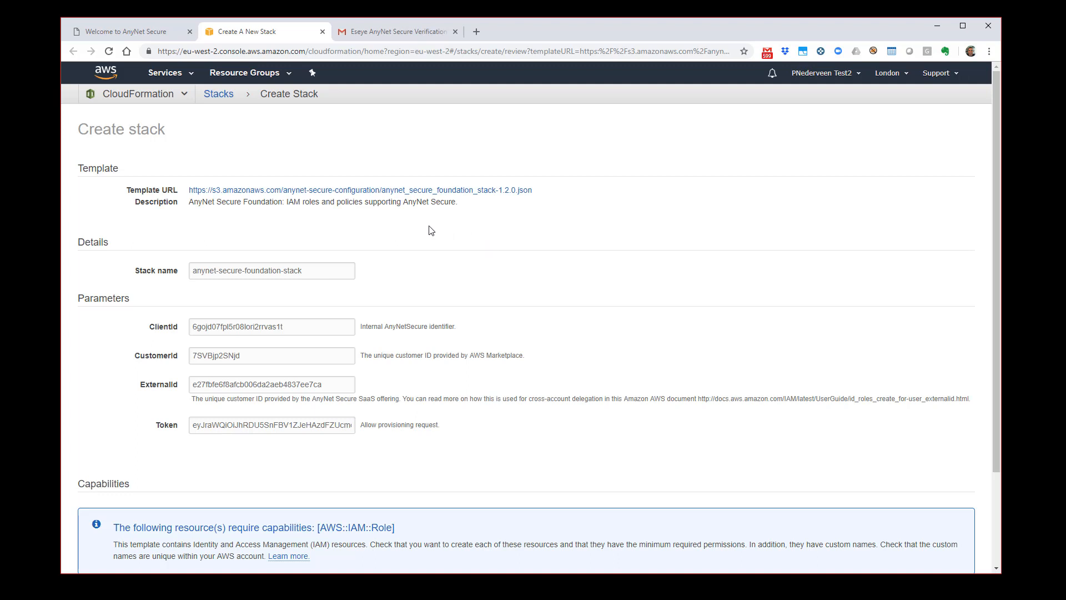
scroll(424, 248, down, 1)
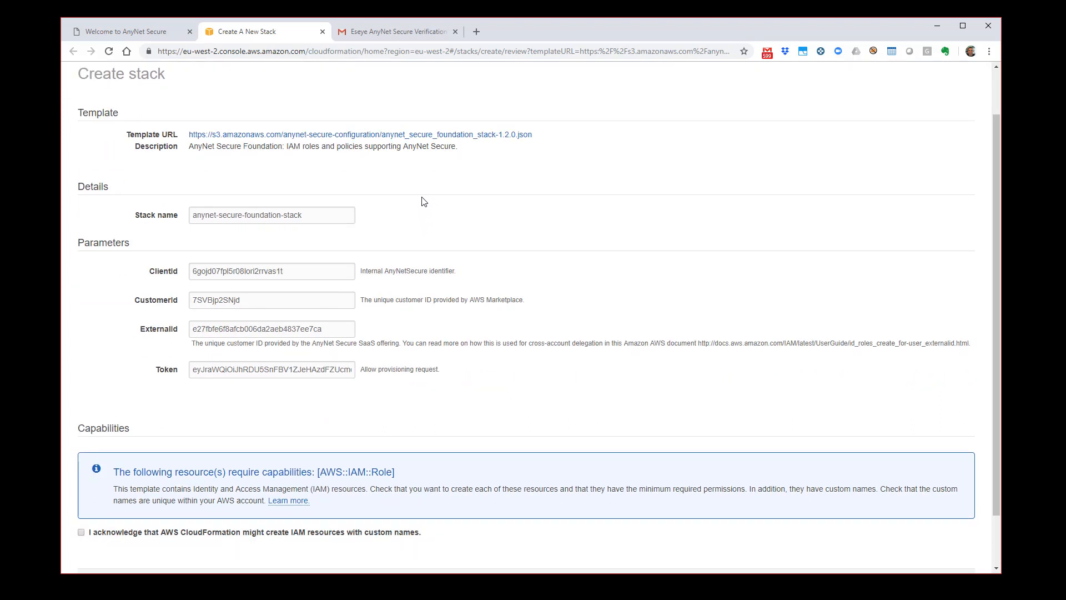
scroll(424, 253, down, 1)
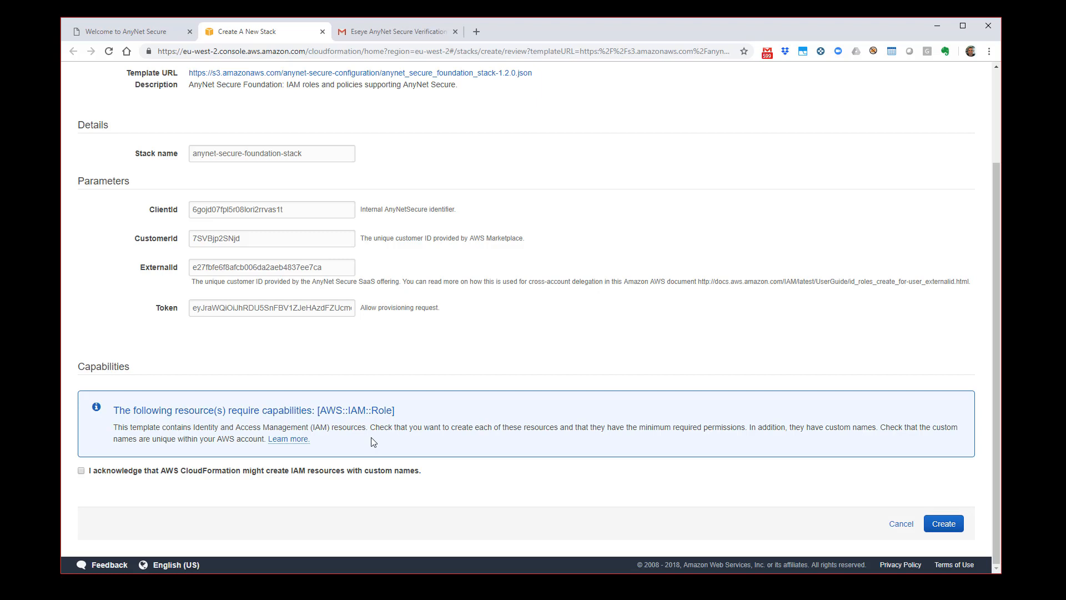
click(81, 472)
click(943, 525)
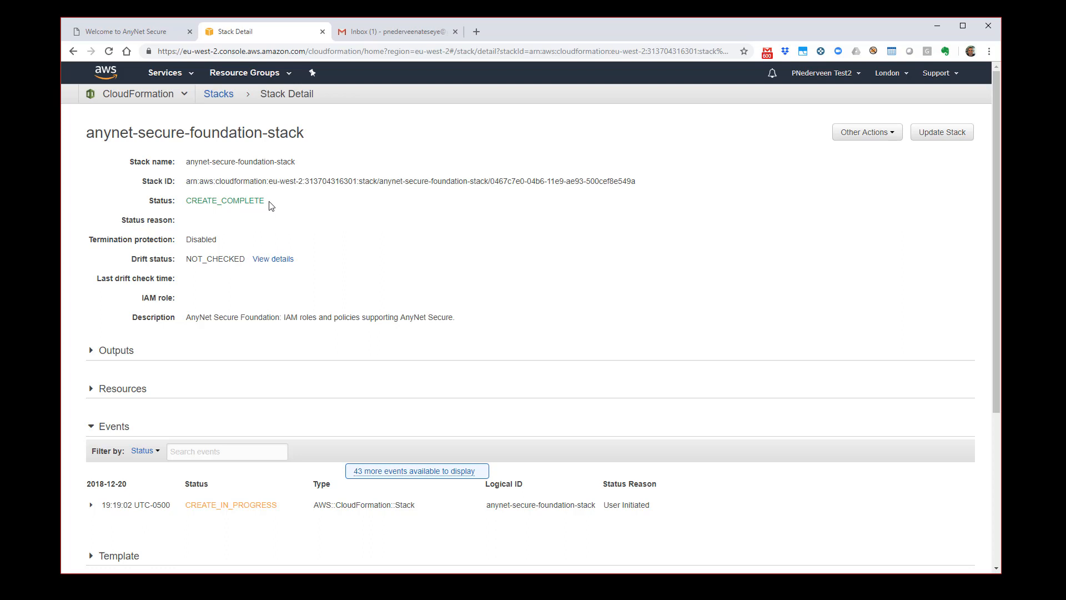
Check Gmail, revisit the stack details, then return to Gmail for the new subscription email
click(382, 32)
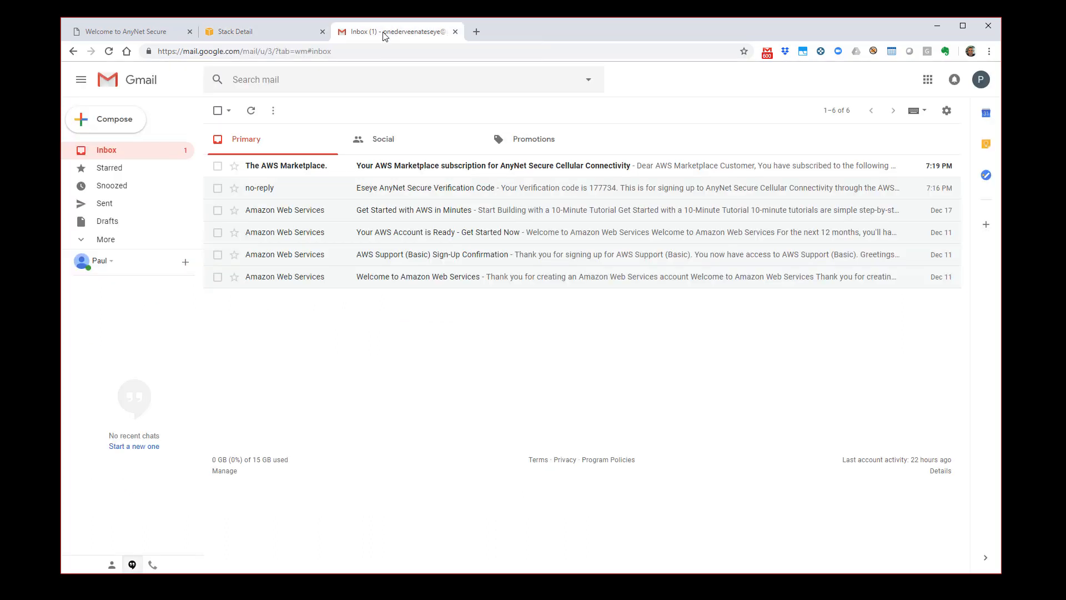
click(272, 34)
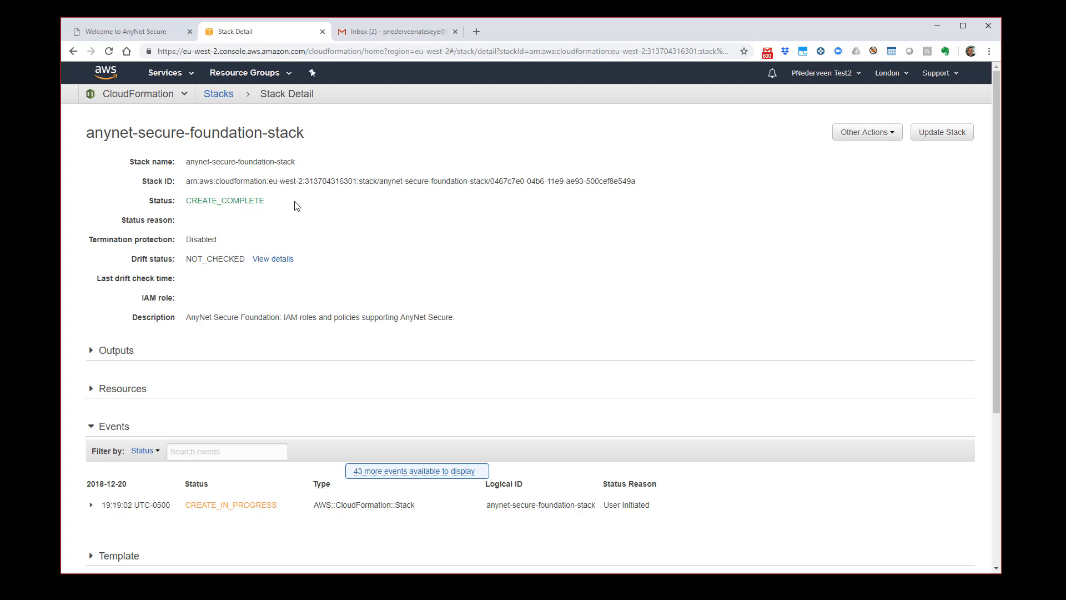
click(394, 33)
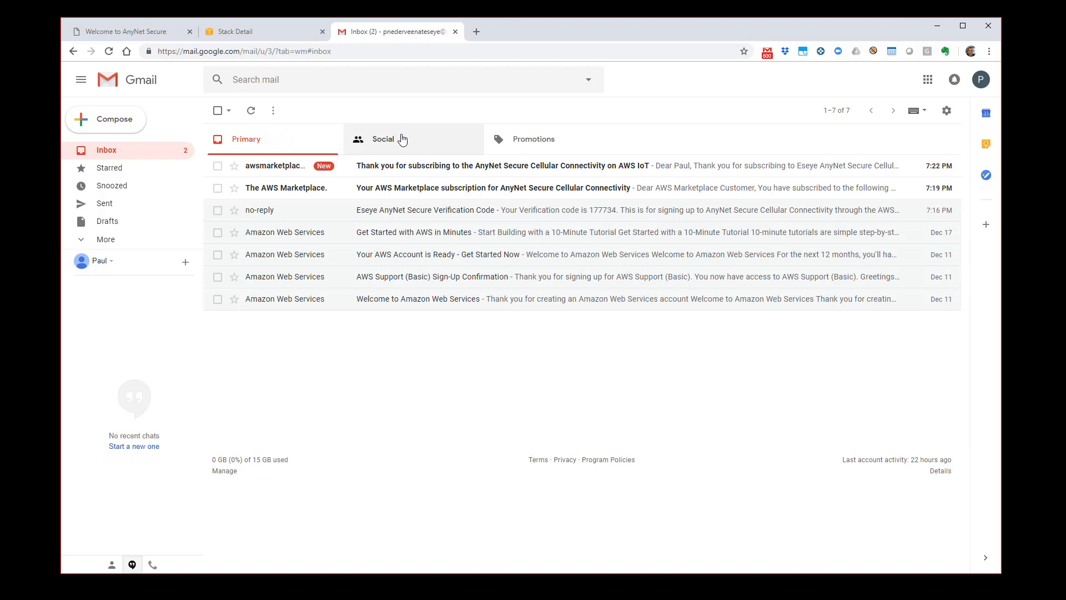
Read the AnyNet Secure thank-you email, then return to the anynet-secure-foundation-stack details
click(421, 171)
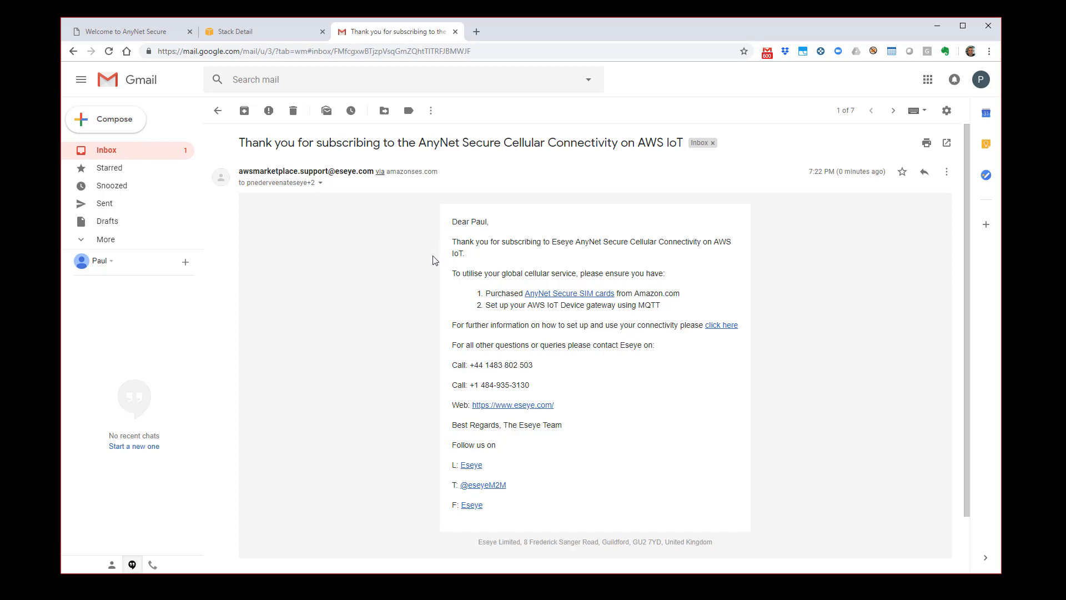
click(274, 34)
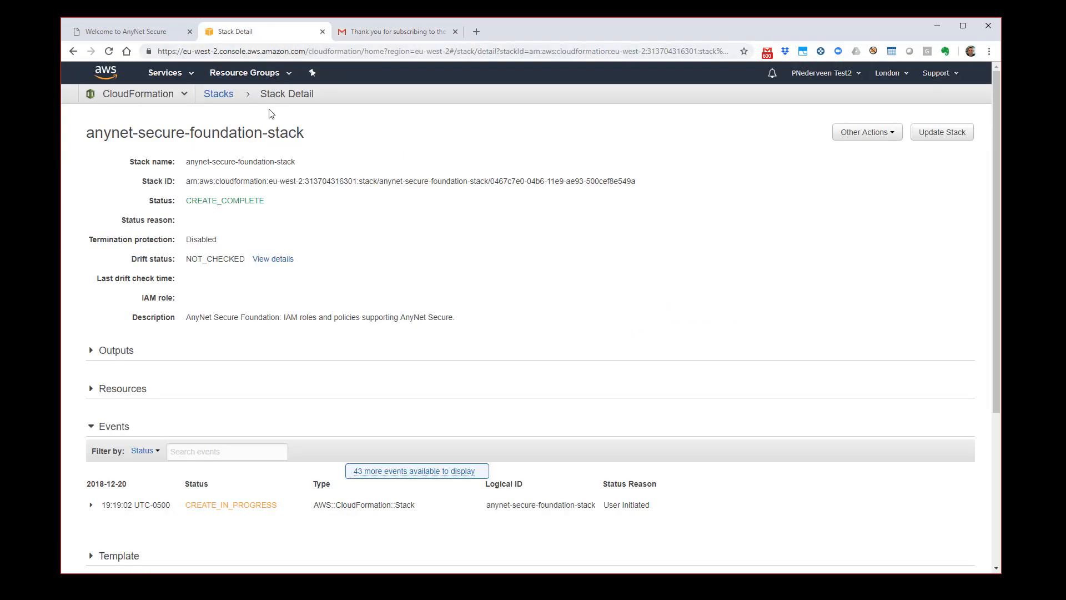
Switch to US East (N. Virginia) and verify the AnyNet Secure Cellular Connectivity Marketplace subscription is active
click(106, 71)
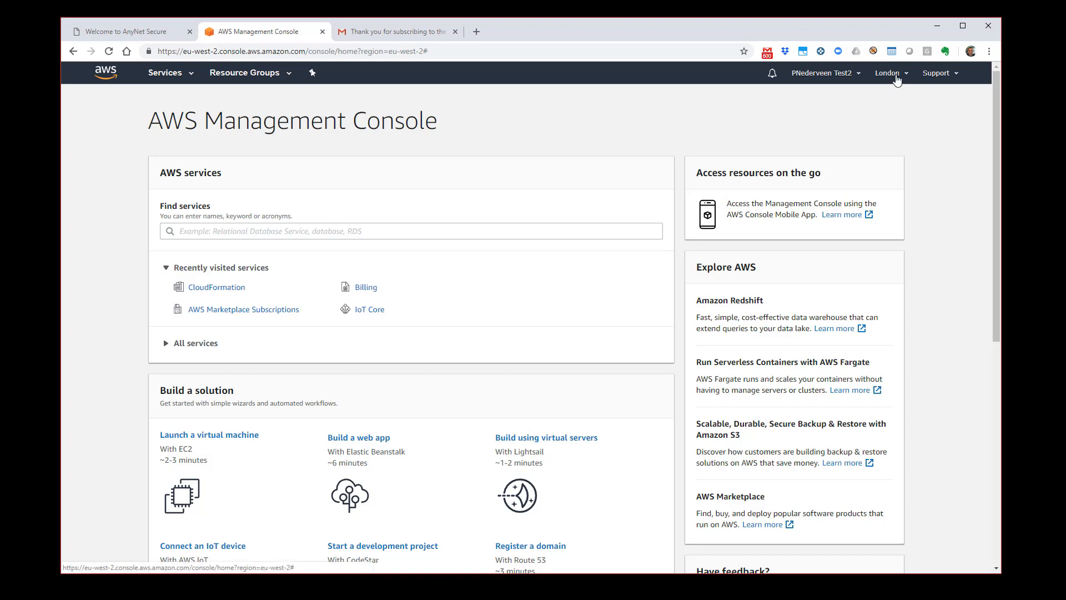
click(895, 78)
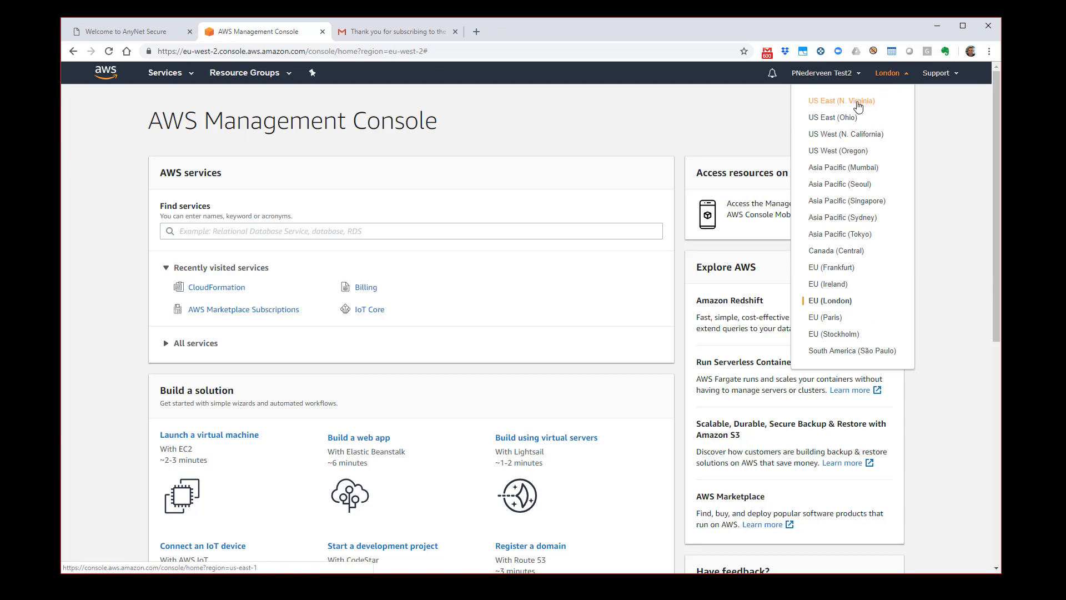
click(858, 103)
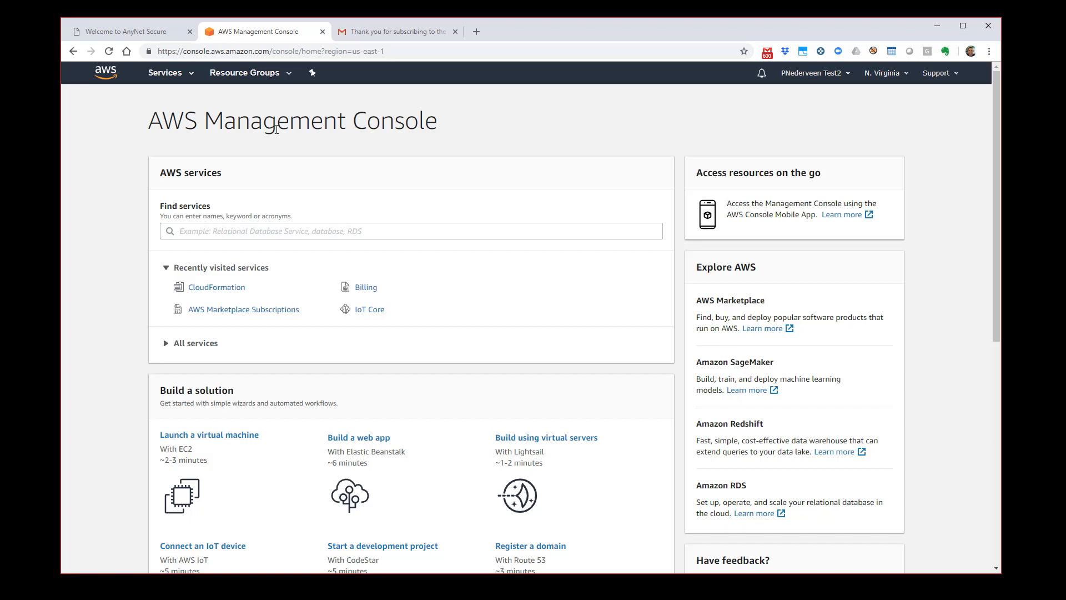
click(226, 315)
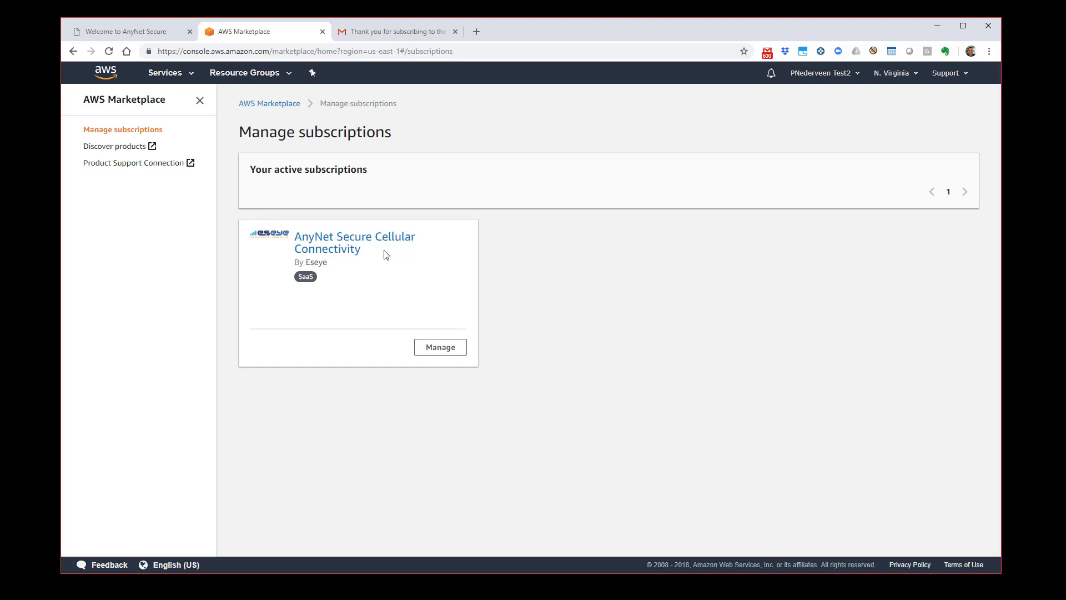
click(112, 72)
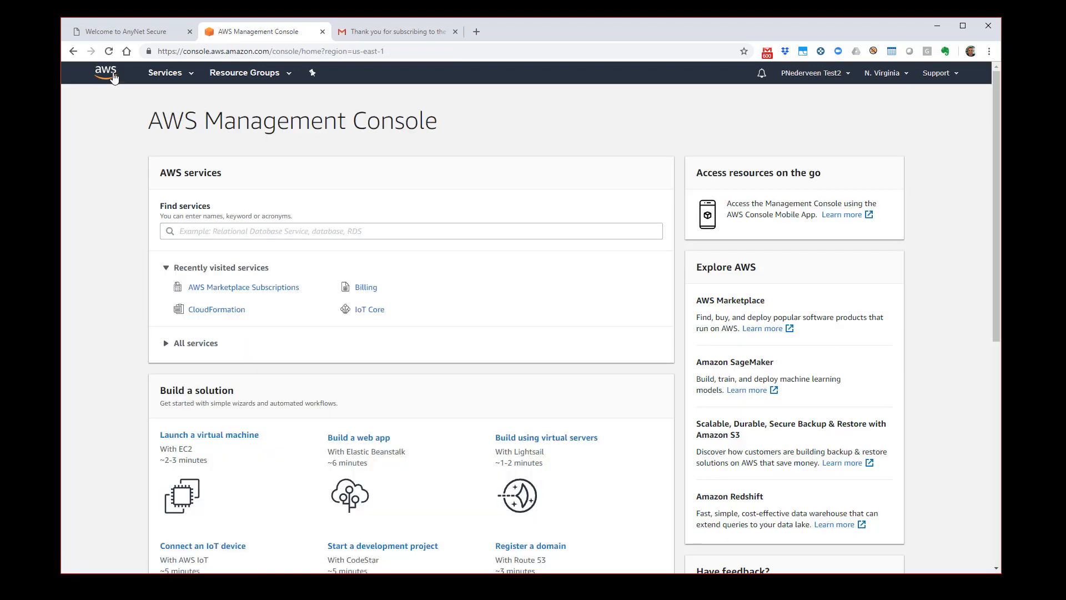